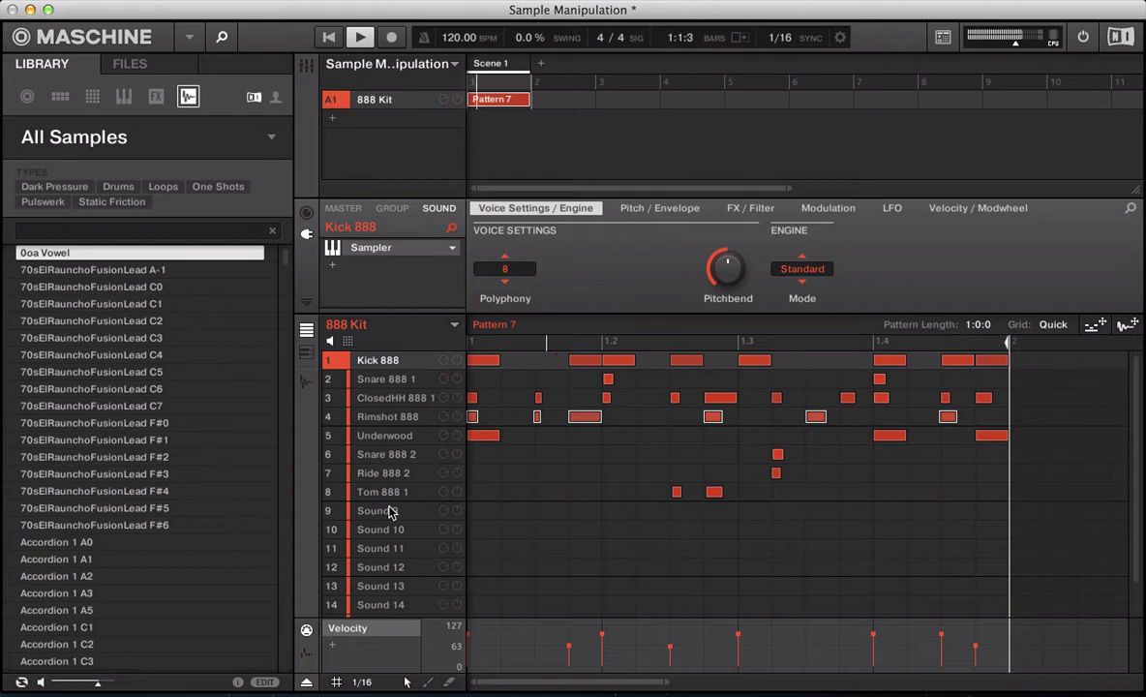
Copy the Kick 888 sound from slot 1 and paste it into the empty Sound 9 slot
key(space)
key(space)
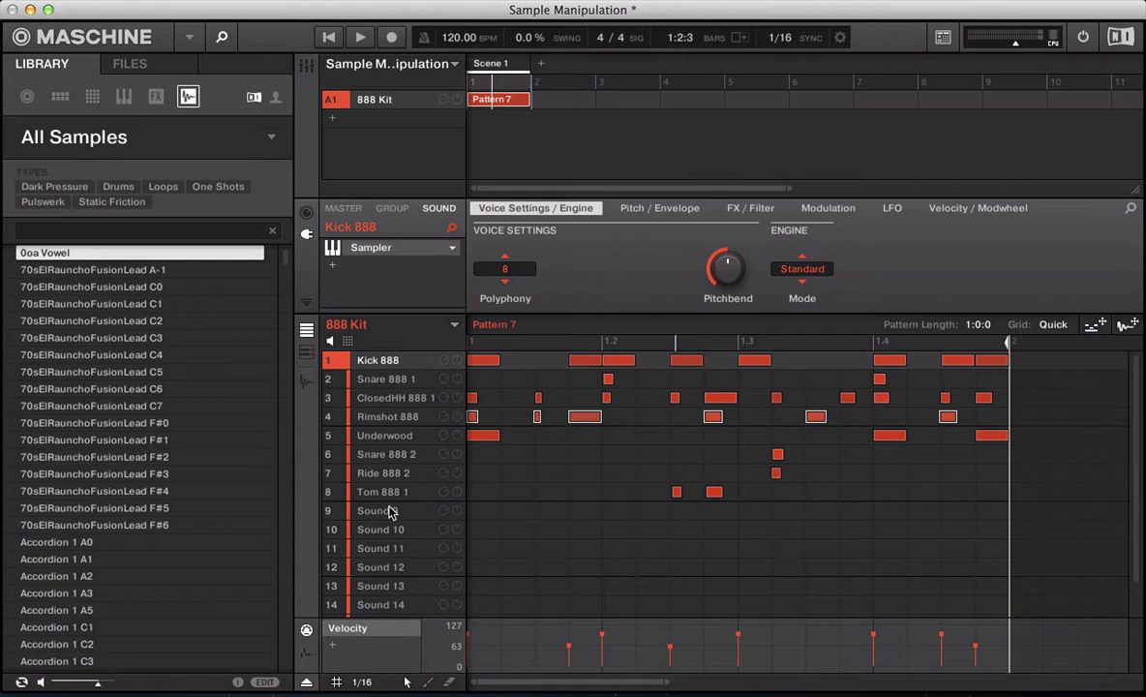
right_click(365, 370)
click(383, 497)
click(377, 510)
right_click(377, 510)
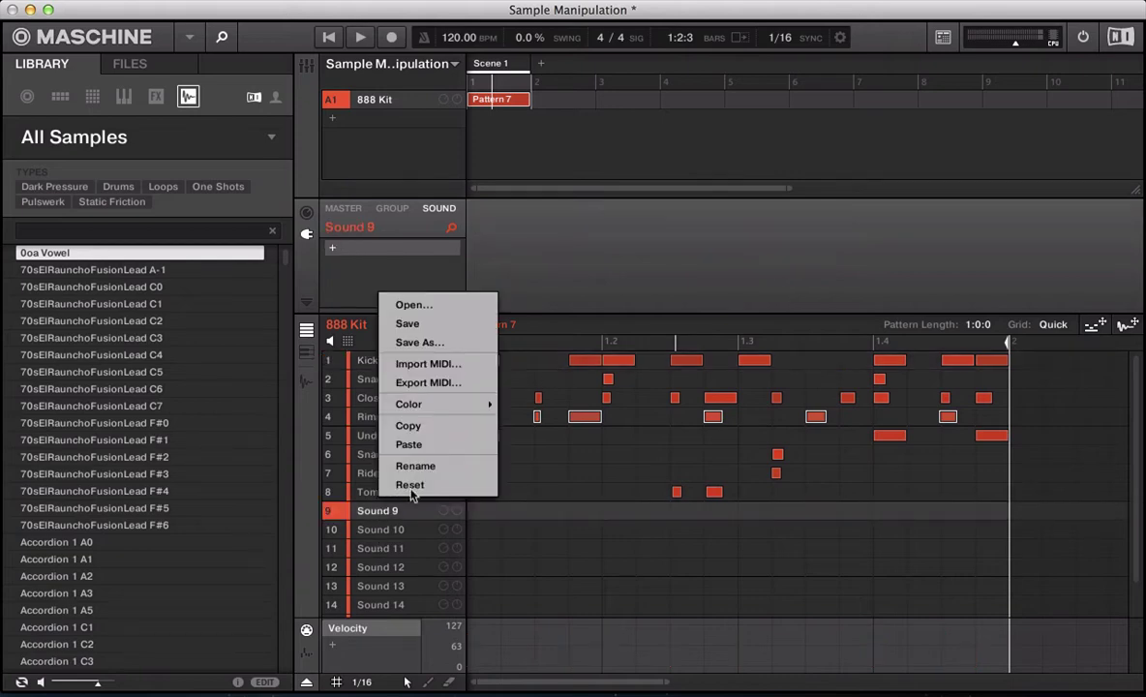
click(409, 446)
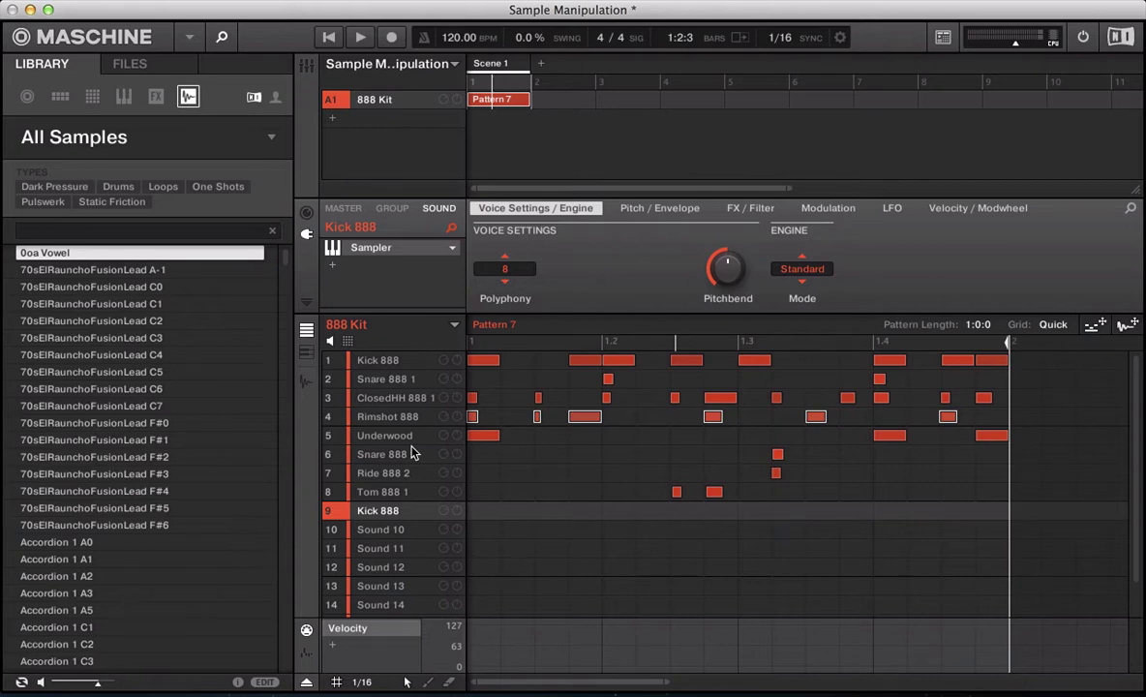
Set the sampler tuning of the copied kick in slot 9 to -5.00
right_click(377, 361)
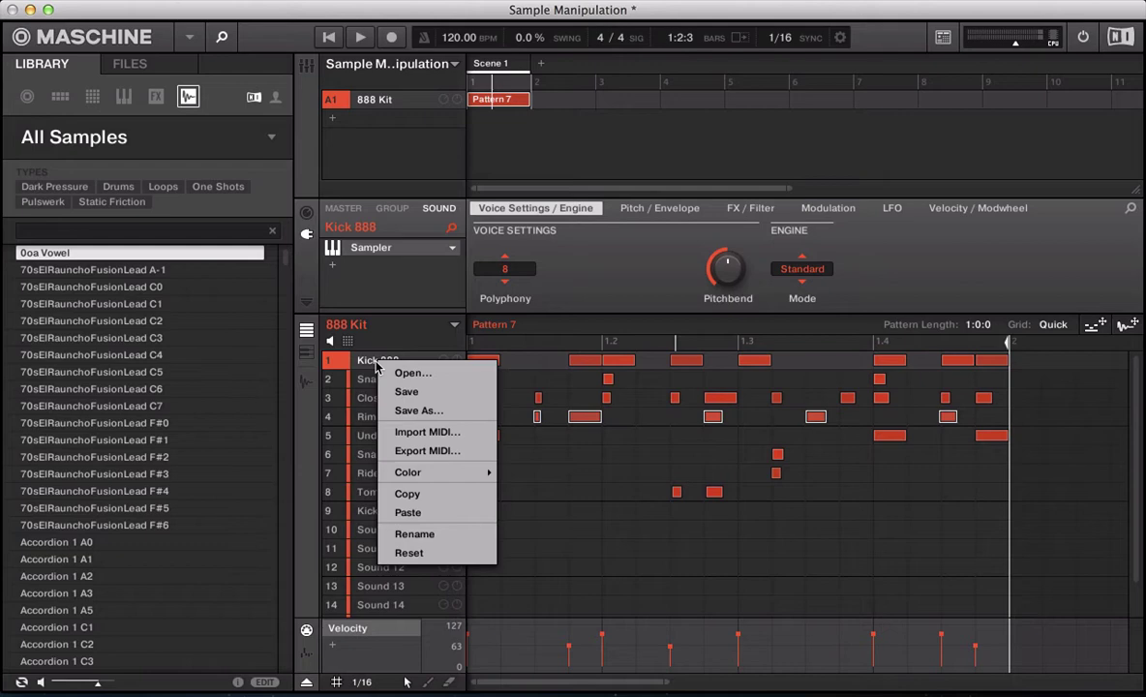
click(353, 518)
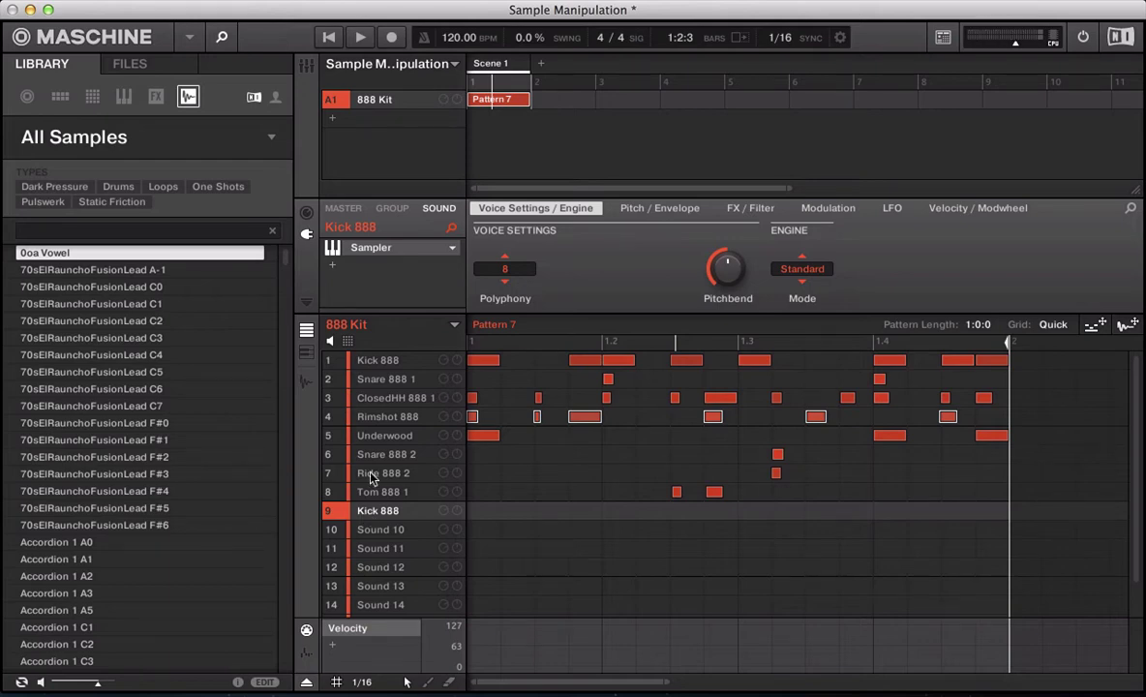
click(630, 209)
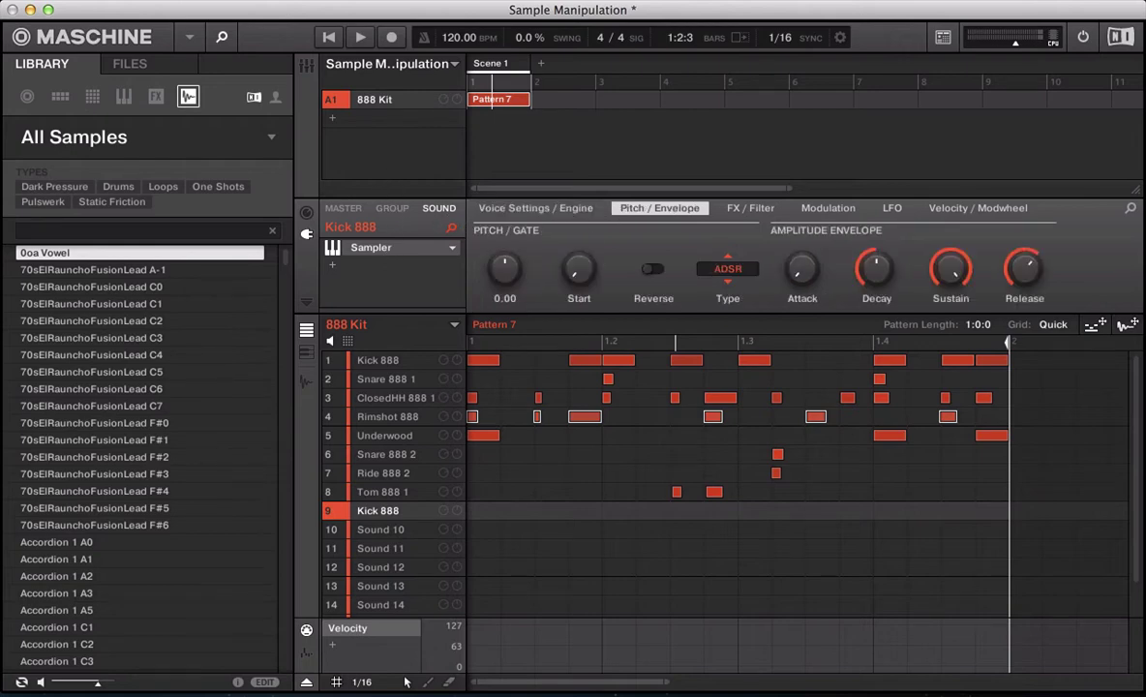
mouse_move(504, 275)
mouse_down()
mouse_move(504, 286)
mouse_move(504, 275)
mouse_up()
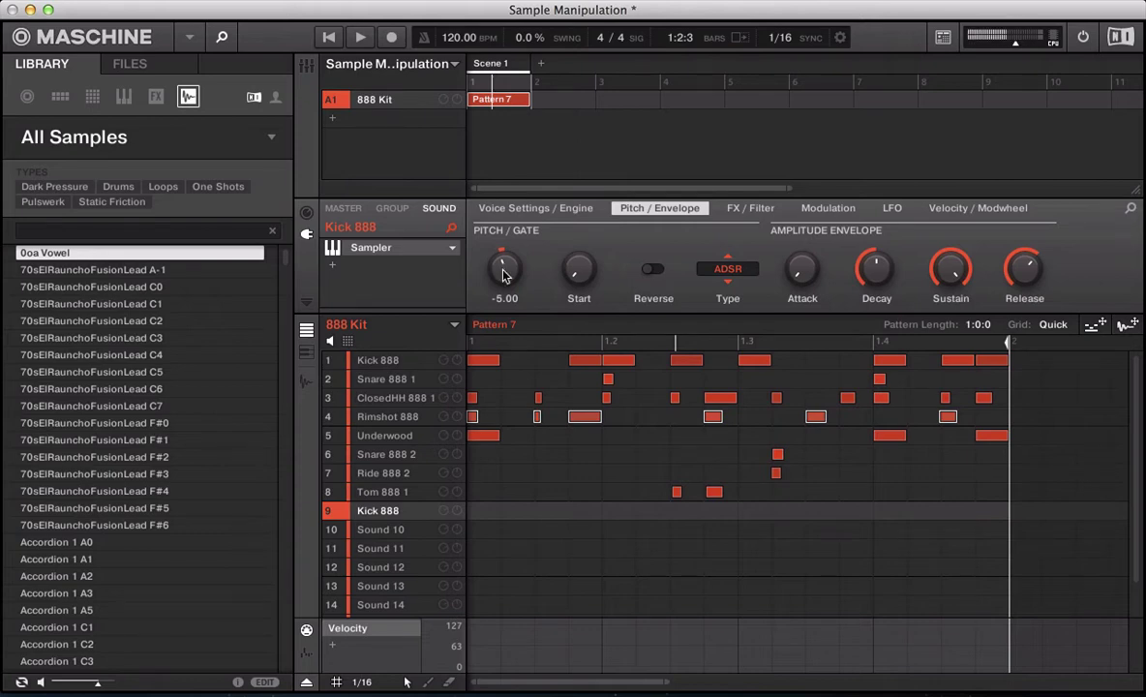
Solo the original Kick 888 in slot 1 and listen to it briefly
right_click(366, 364)
click(334, 360)
key(space)
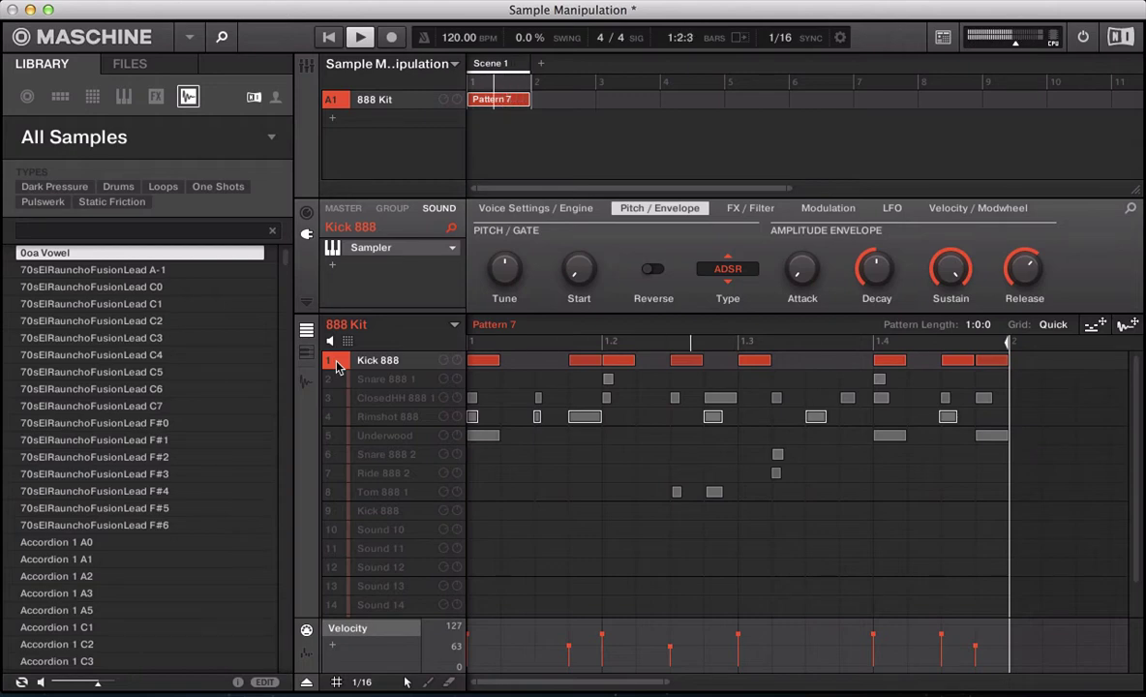
key(space)
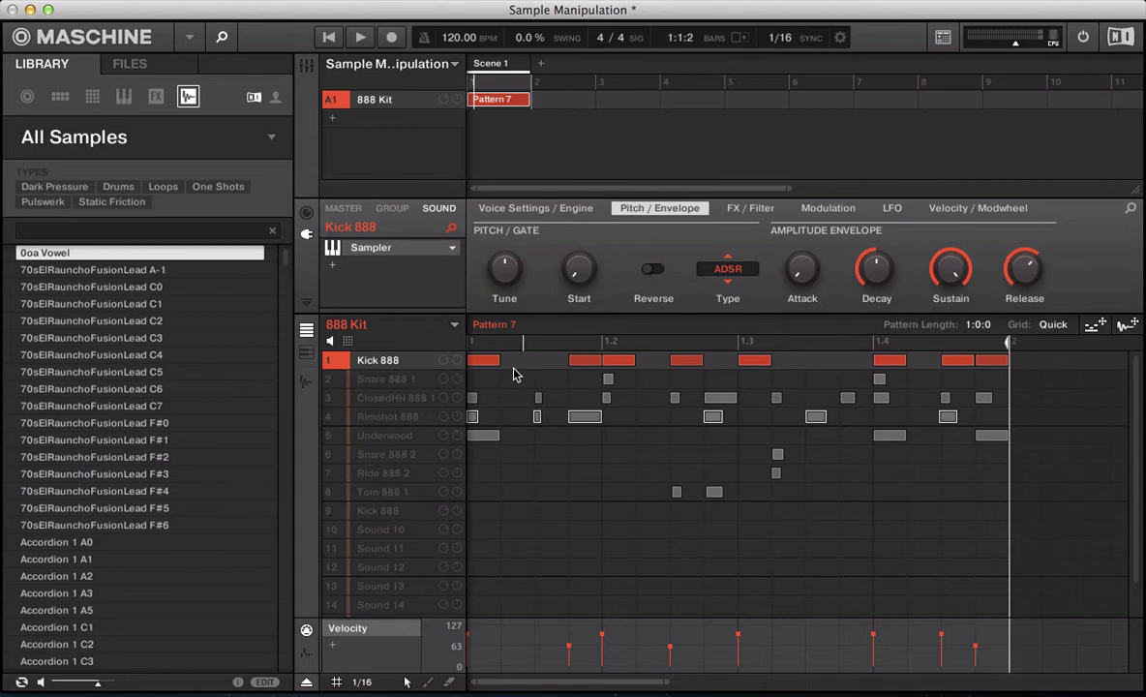
Solo the copied kick in slot 9 and set its amplitude envelope Attack to 9.9 ms
click(368, 512)
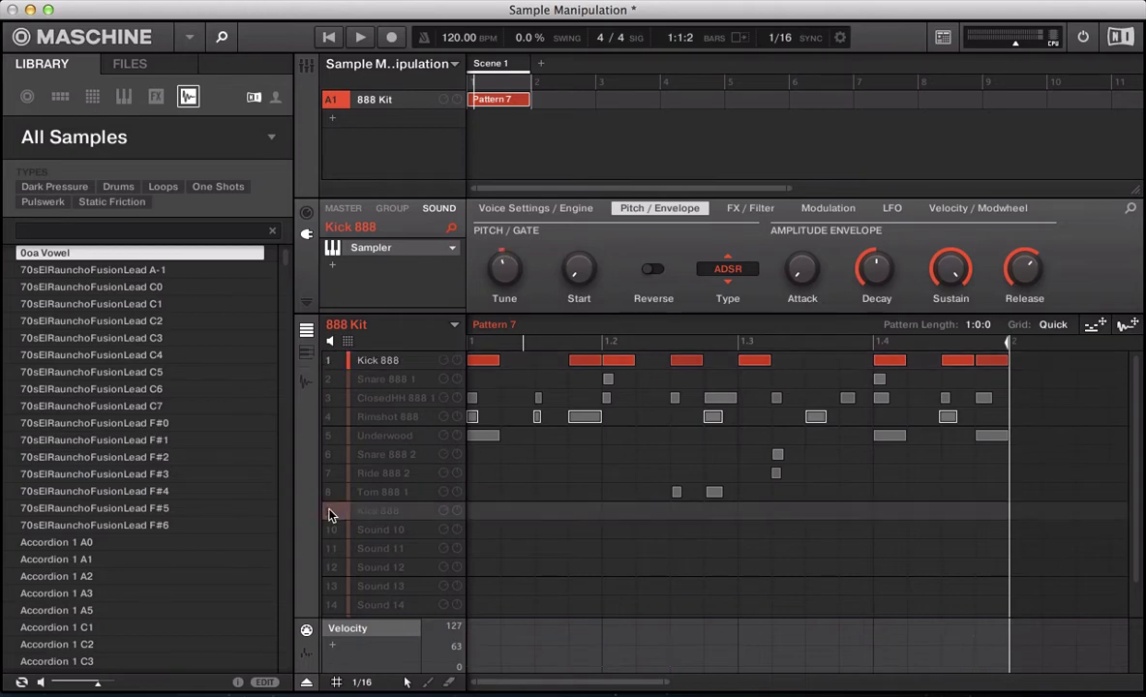
click(329, 512)
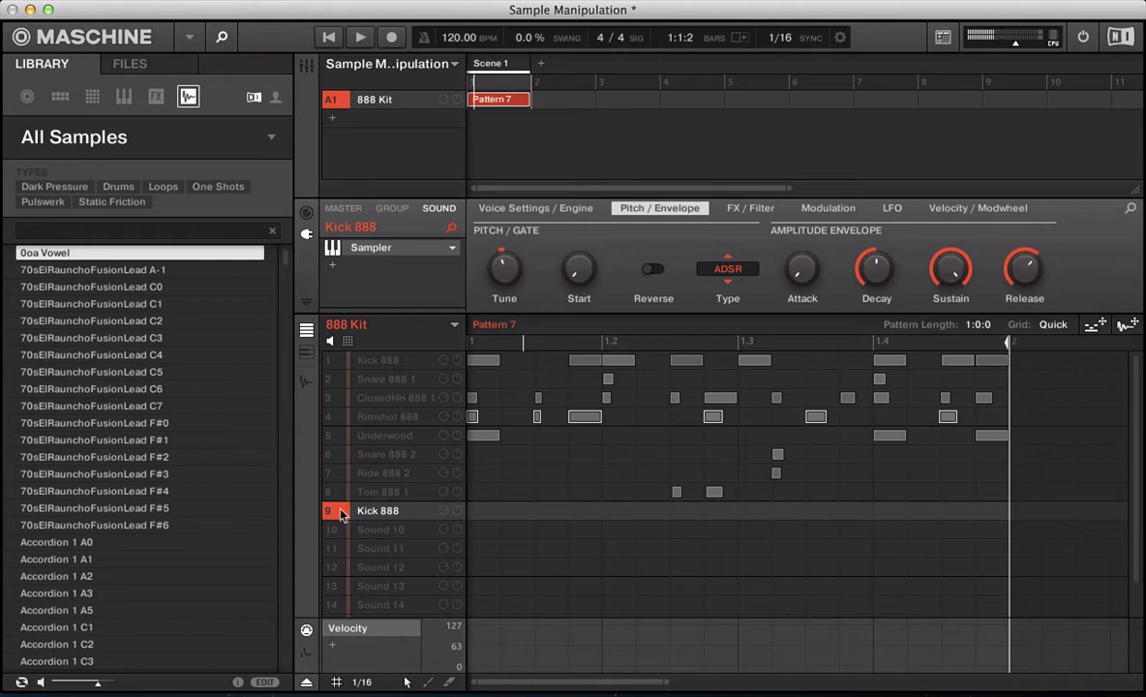
mouse_move(802, 269)
mouse_down()
mouse_move(802, 300)
mouse_move(799, 280)
mouse_up()
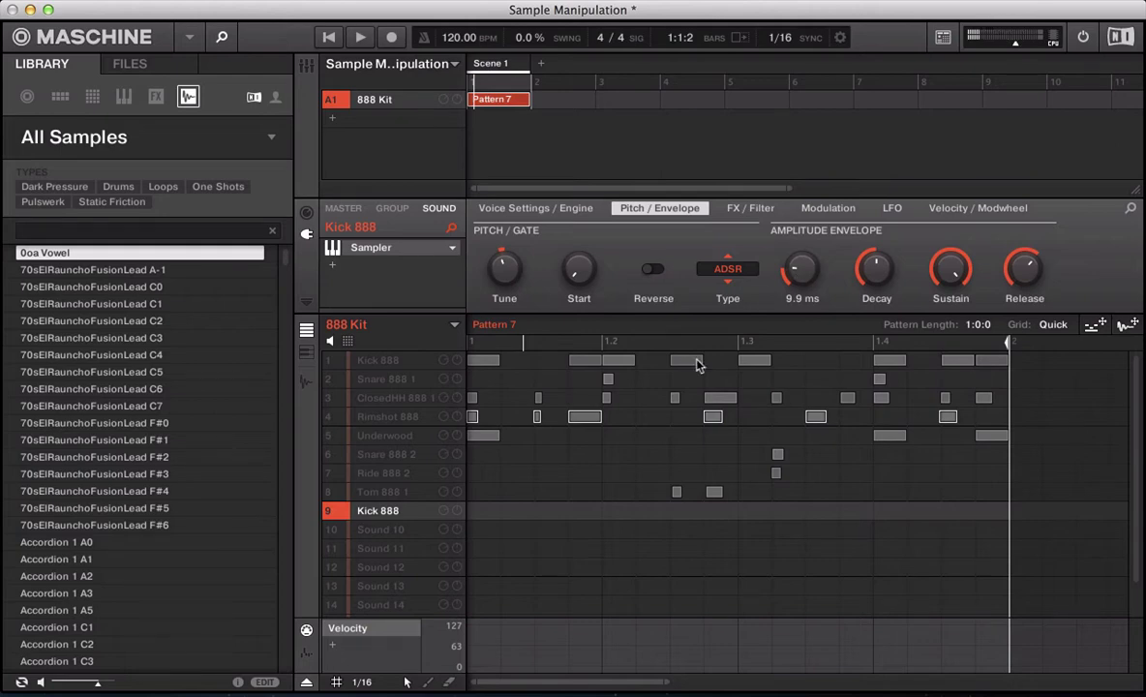
Add slot 9 kick notes on sixteenth steps 3, 6 and 11 of Pattern 7 and start playback
click(542, 511)
click(651, 511)
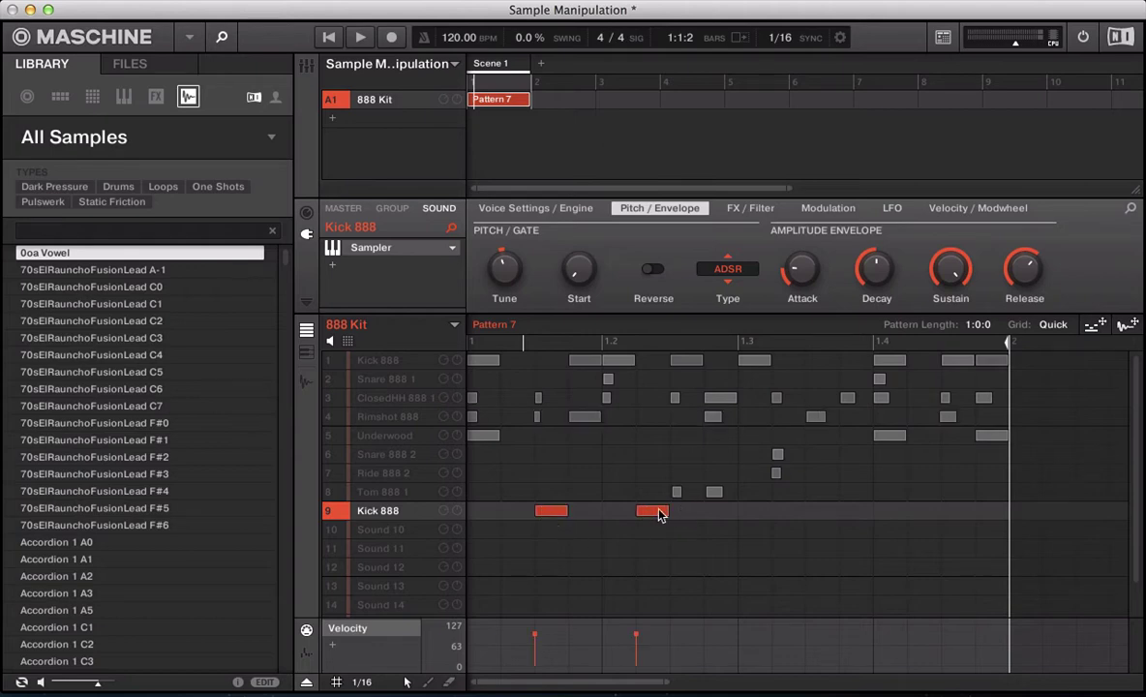
key(space)
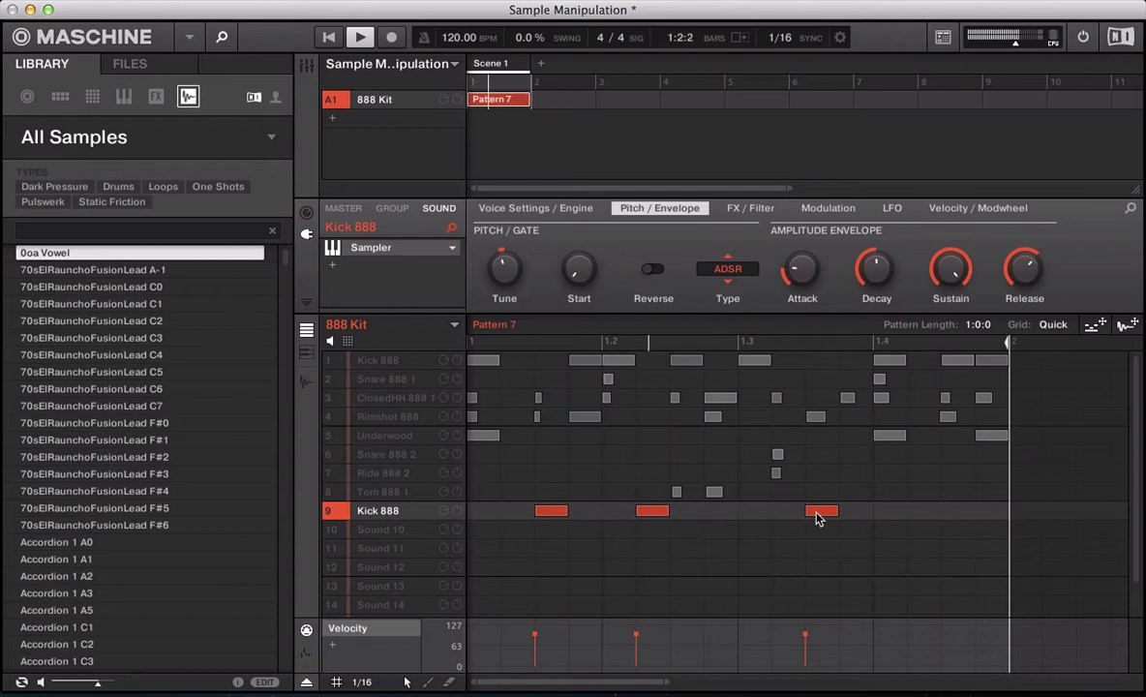
Adjust the slot 9 kick's Decay and add a Distortion effect after the Sampler, replacing it with Saturator
drag(874, 269, 874, 238)
click(332, 264)
mouse_move(390, 60)
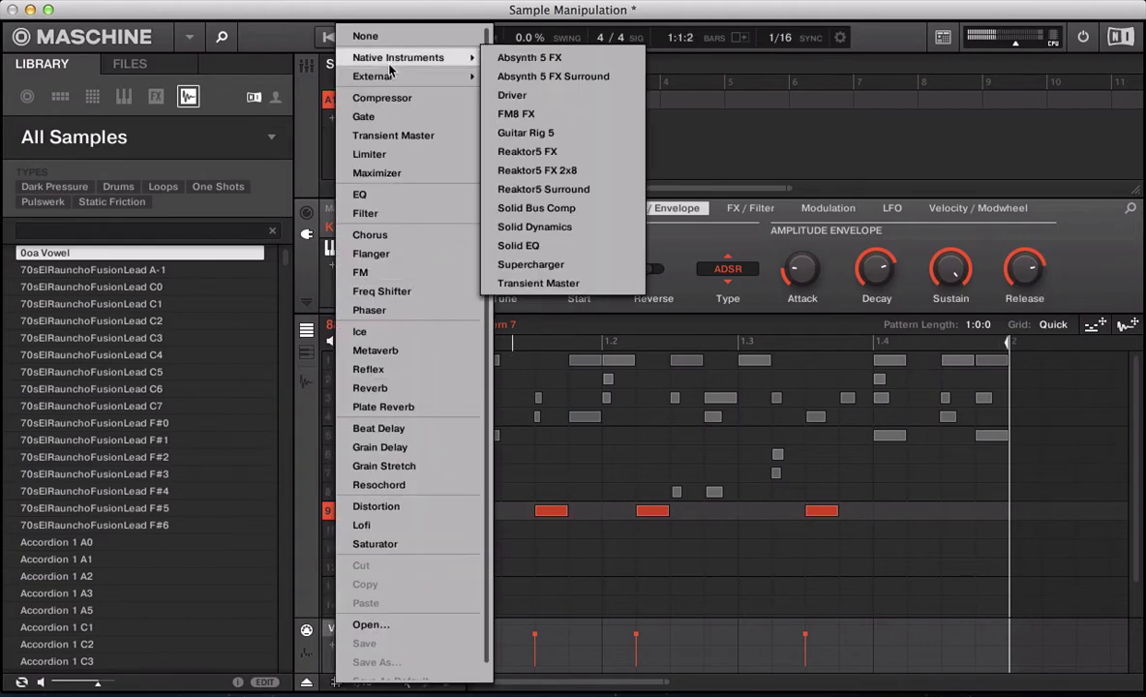
click(399, 506)
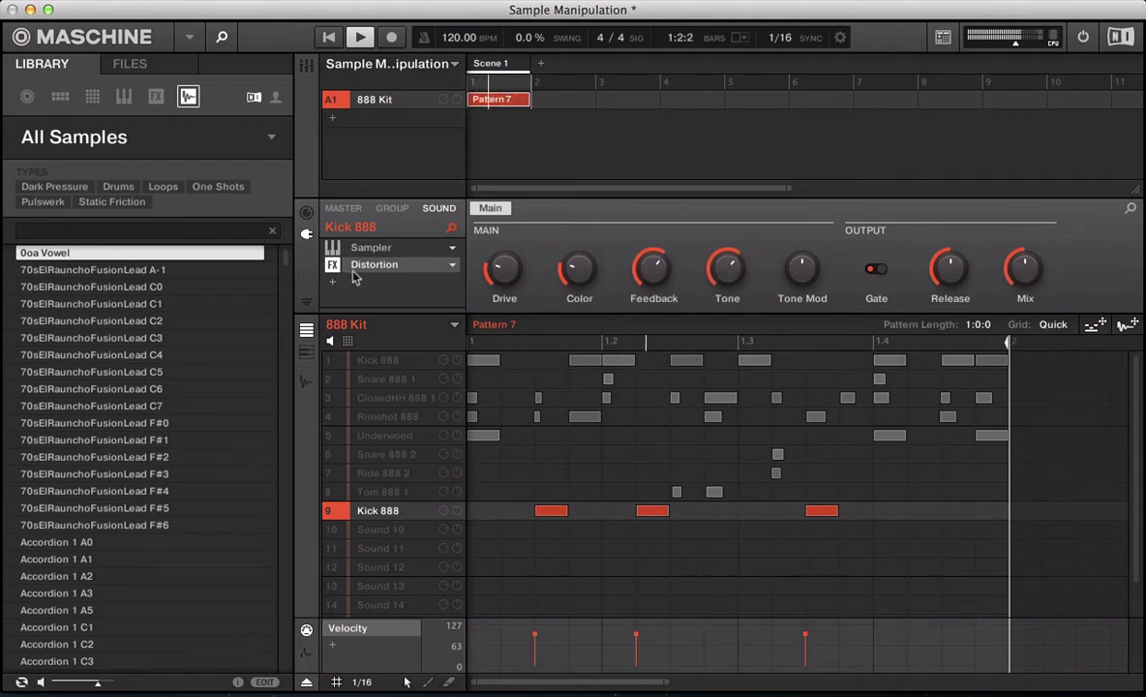
click(426, 263)
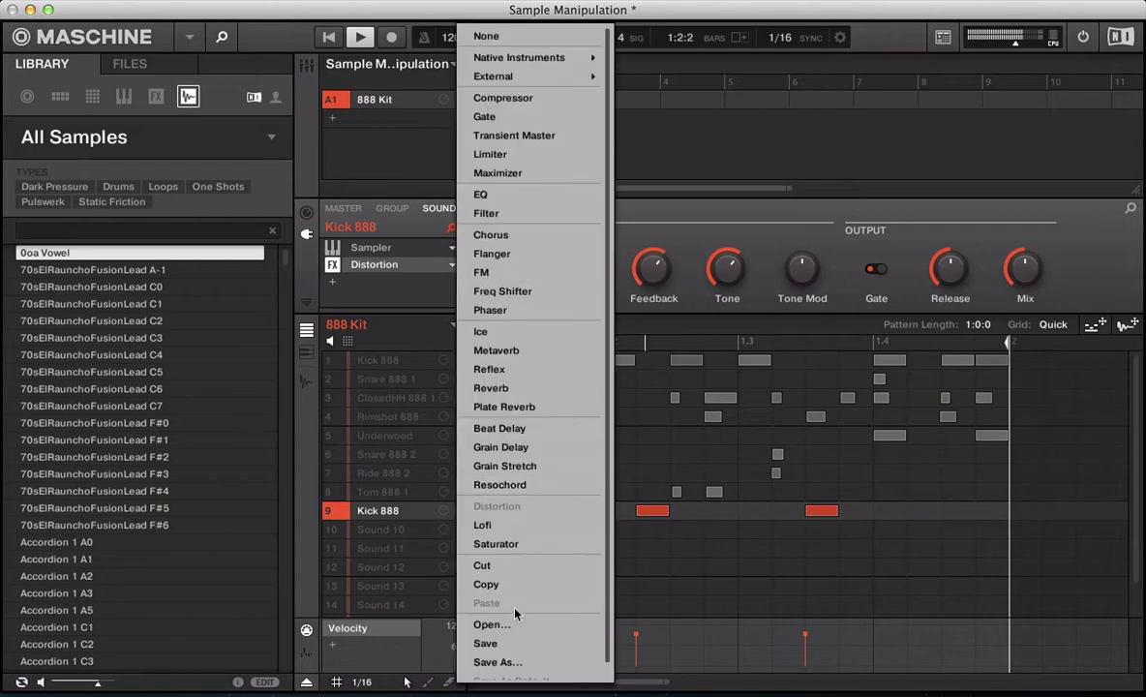
click(498, 544)
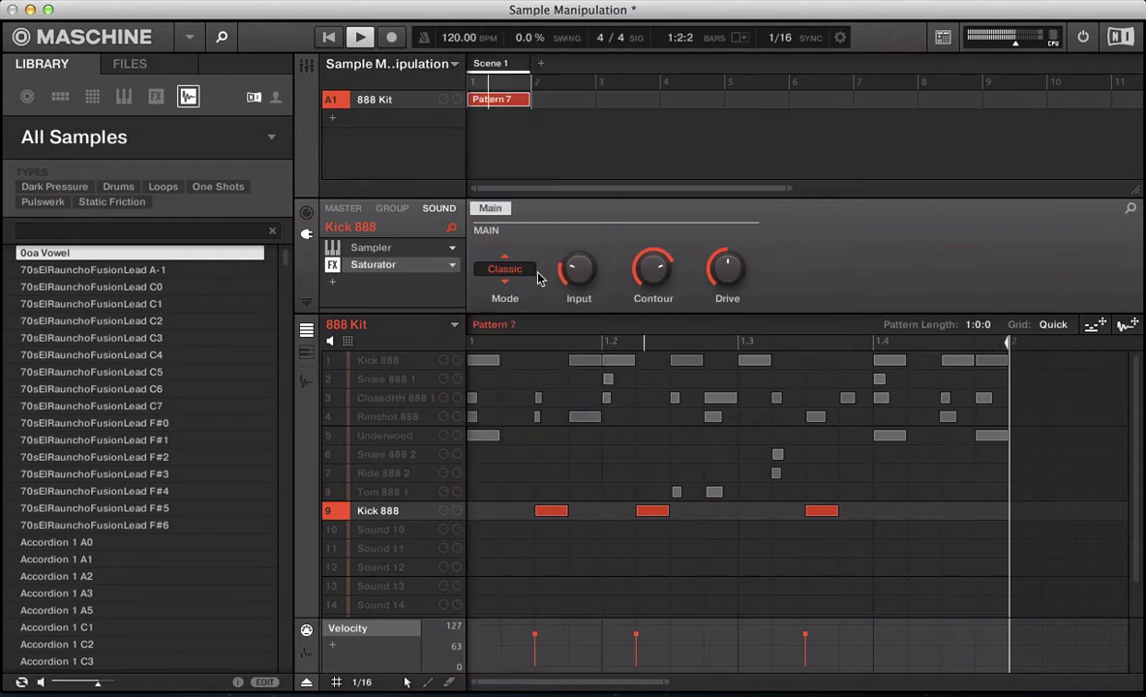
Lower the Saturator's Drive slightly, unsolo the slot 9 kick and hear it within the full pattern
mouse_move(726, 269)
drag(726, 270, 717, 271)
click(337, 517)
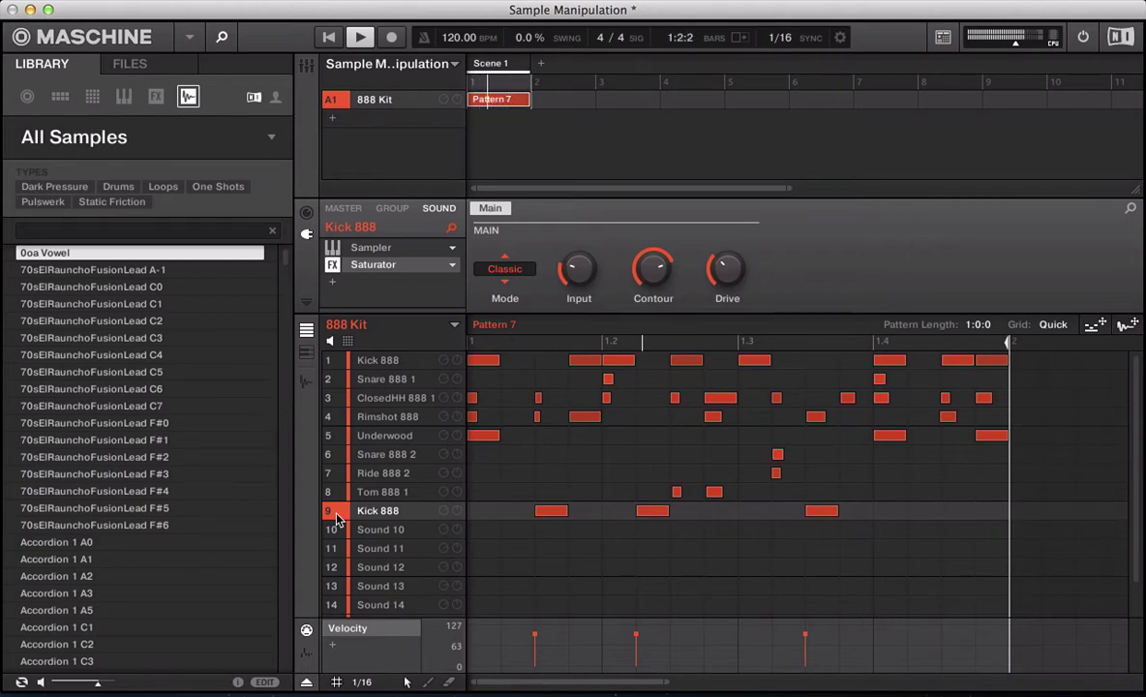
key(space)
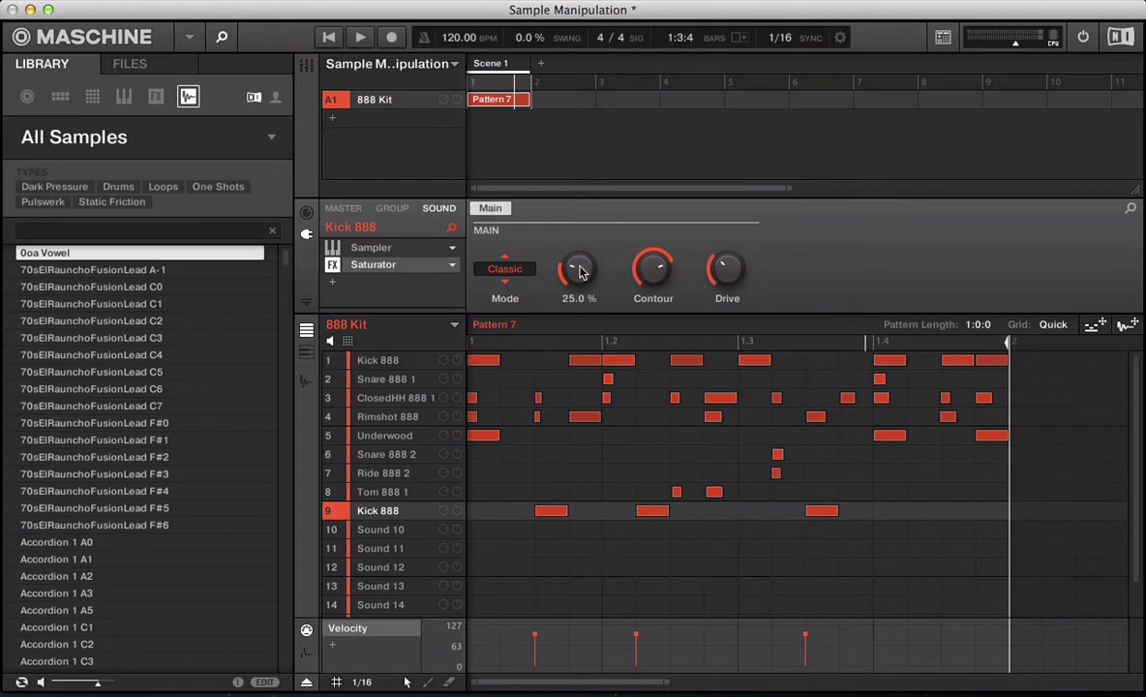
Reduce the Saturator's Drive further on the slot 9 kick and audition the whole pattern
mouse_move(721, 263)
drag(721, 263, 721, 283)
key(space)
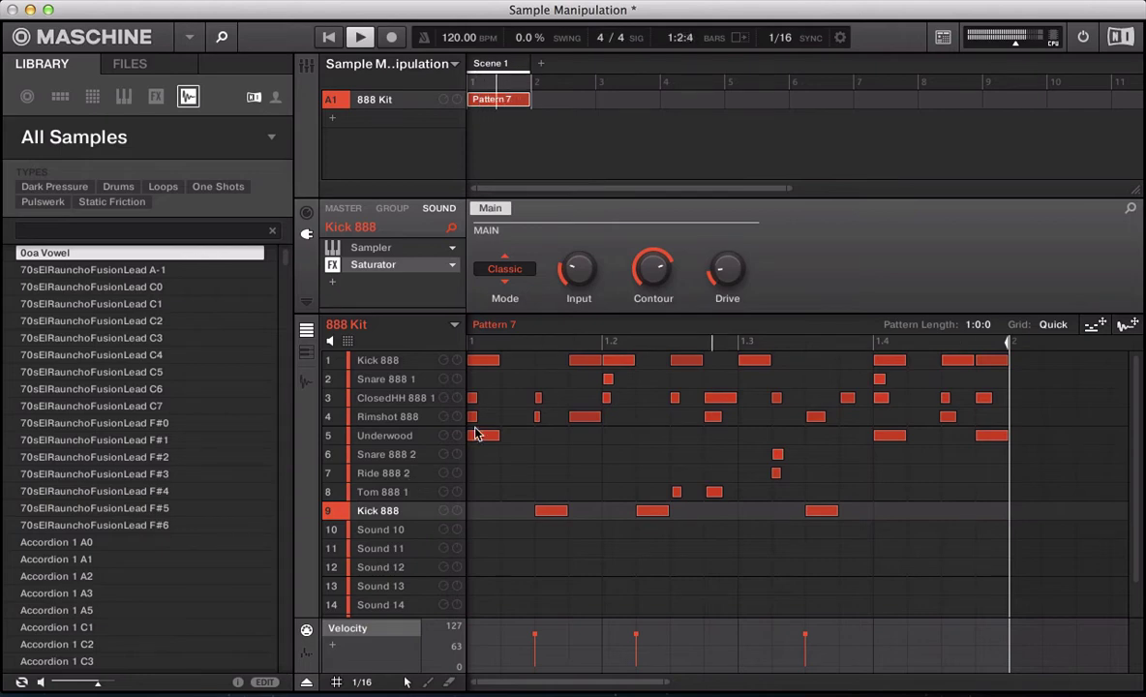
key(space)
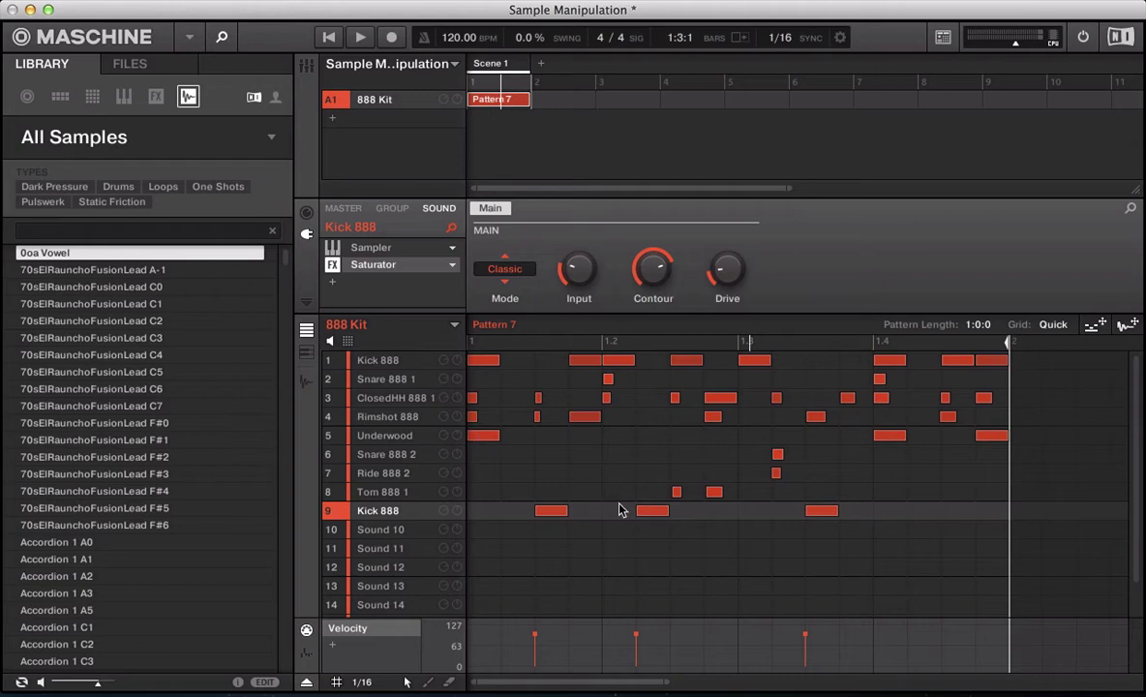
Select the Underwood sound, double Pattern 7 to a length of 2:0:0 and play it back
click(382, 438)
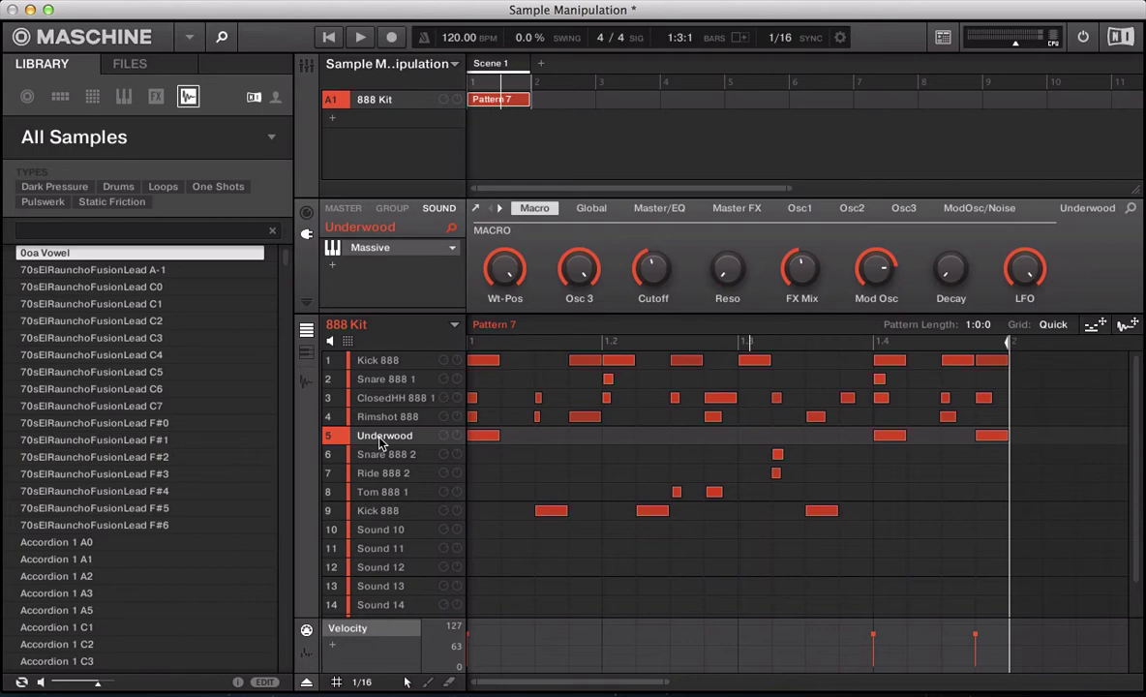
key(super+d)
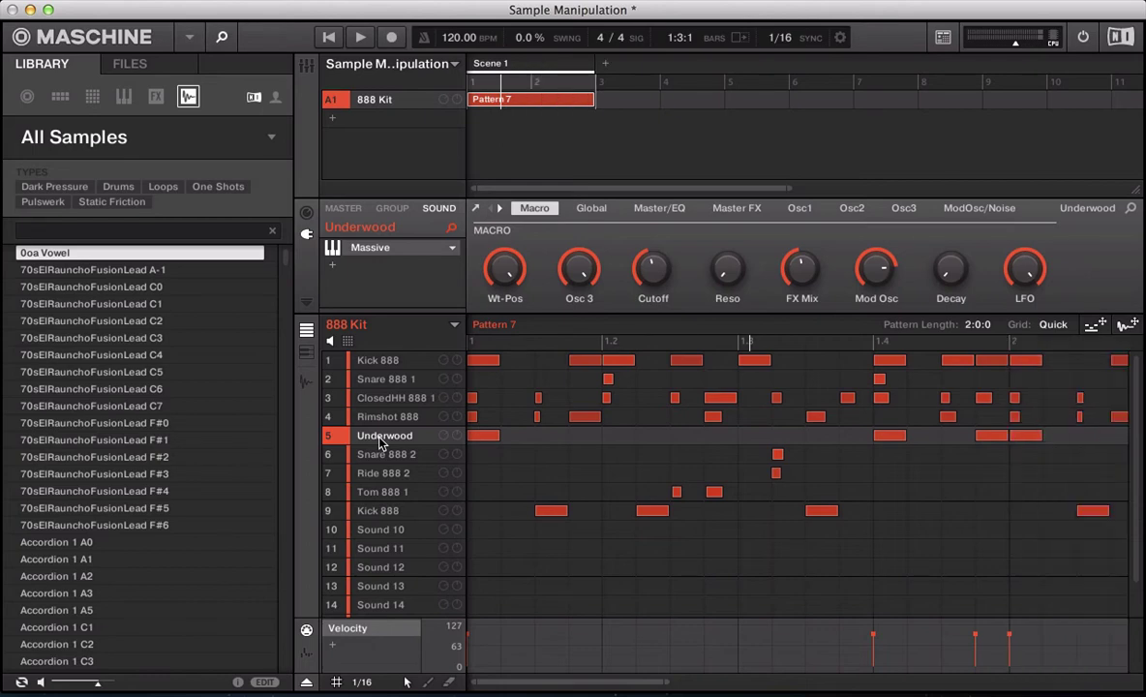
key(space)
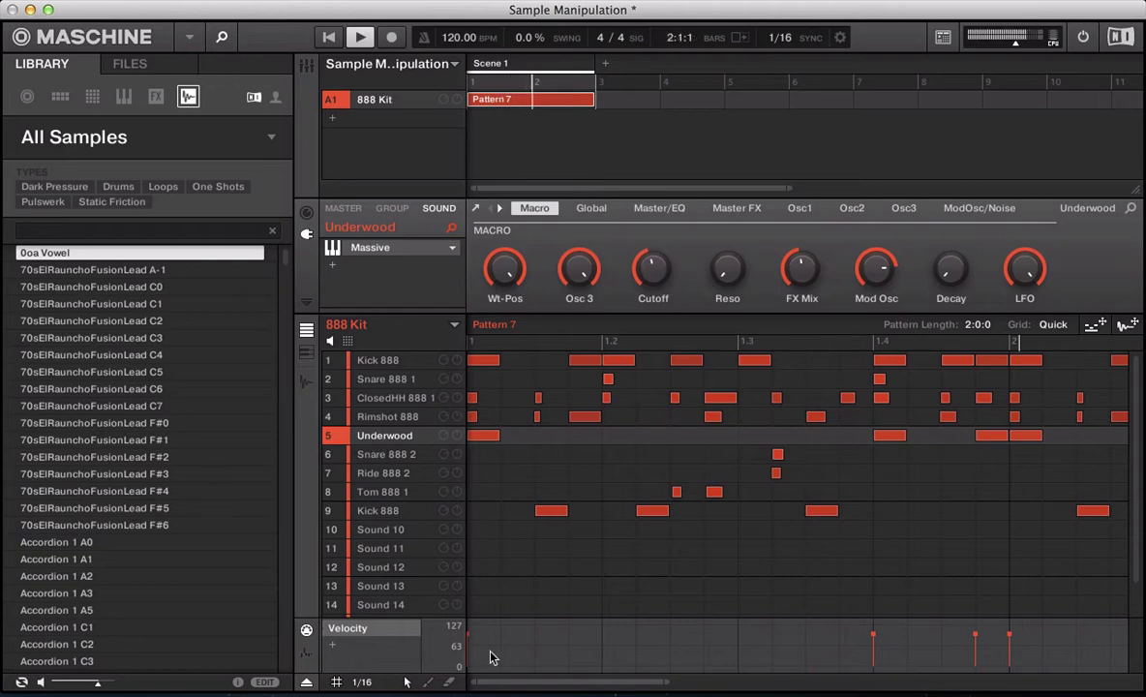
drag(528, 683, 532, 684)
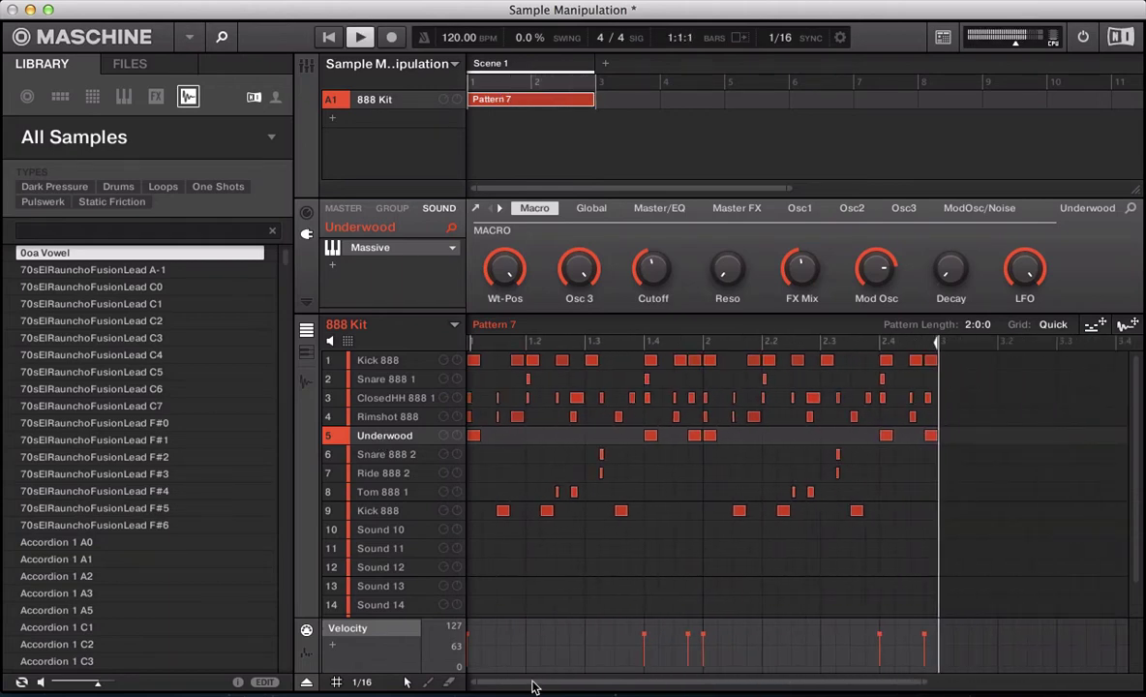
key(space)
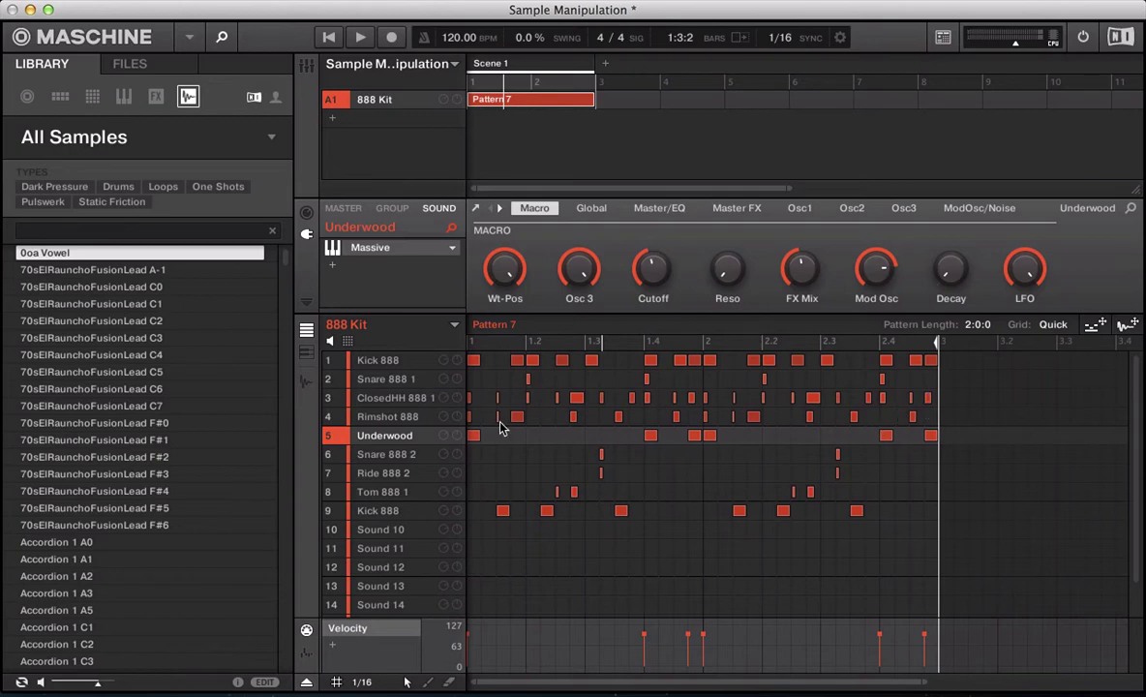
Copy the Underwood sound from slot 5 and paste it into the empty Sound 10 slot
right_click(379, 441)
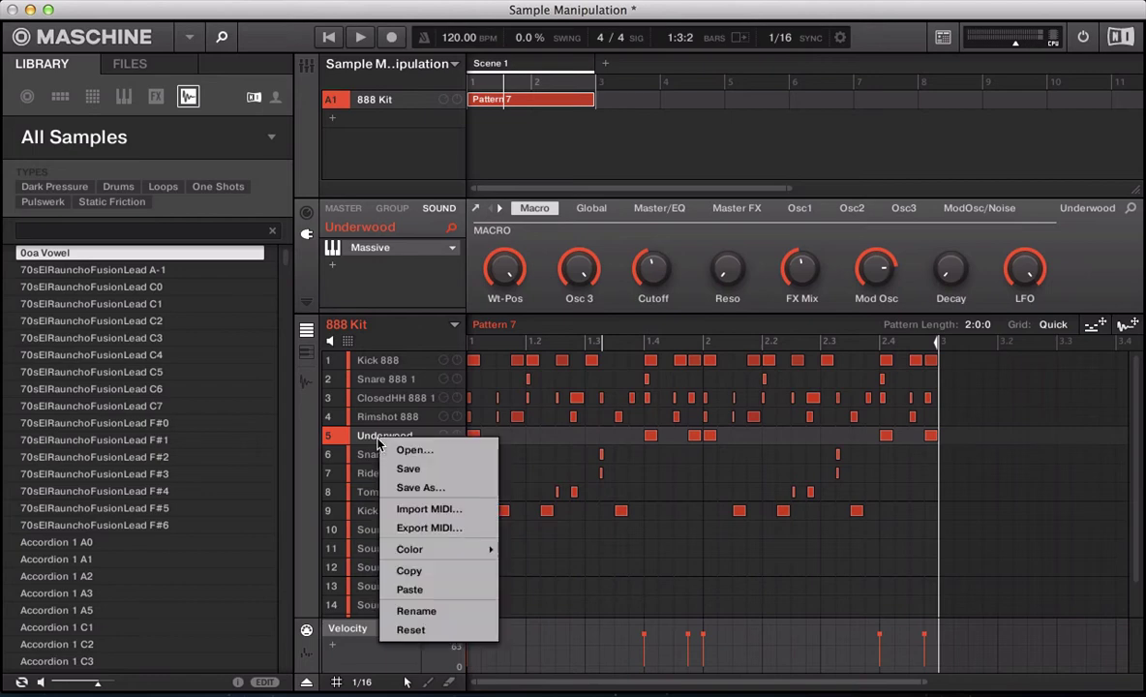
click(406, 572)
click(380, 535)
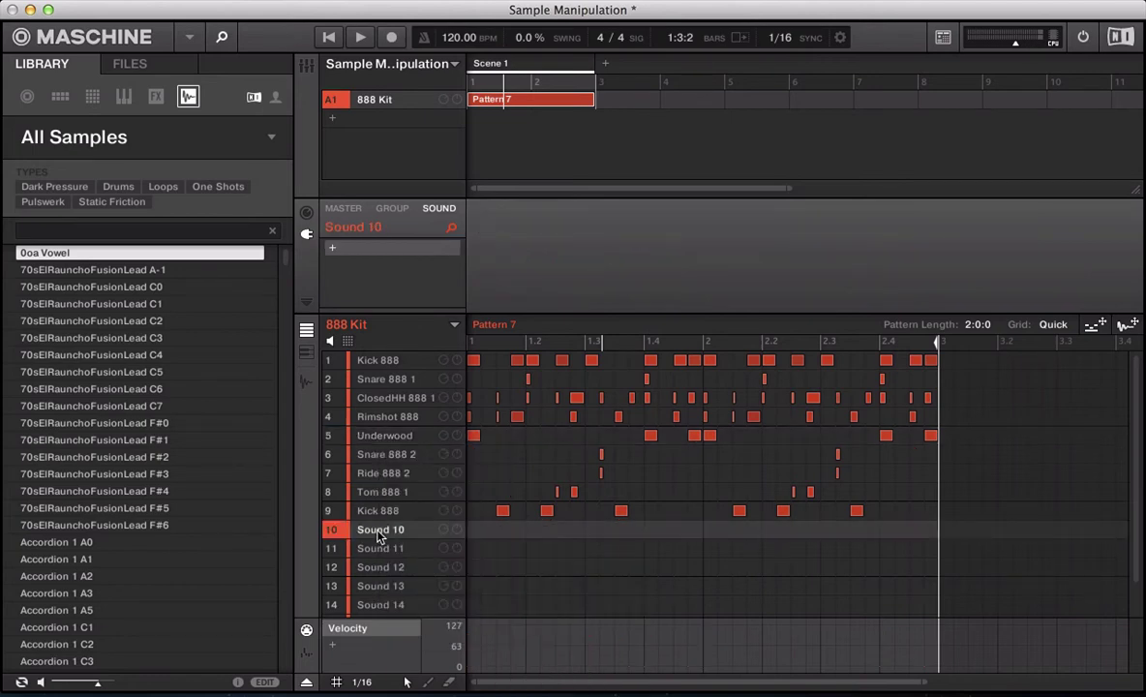
right_click(379, 535)
click(392, 462)
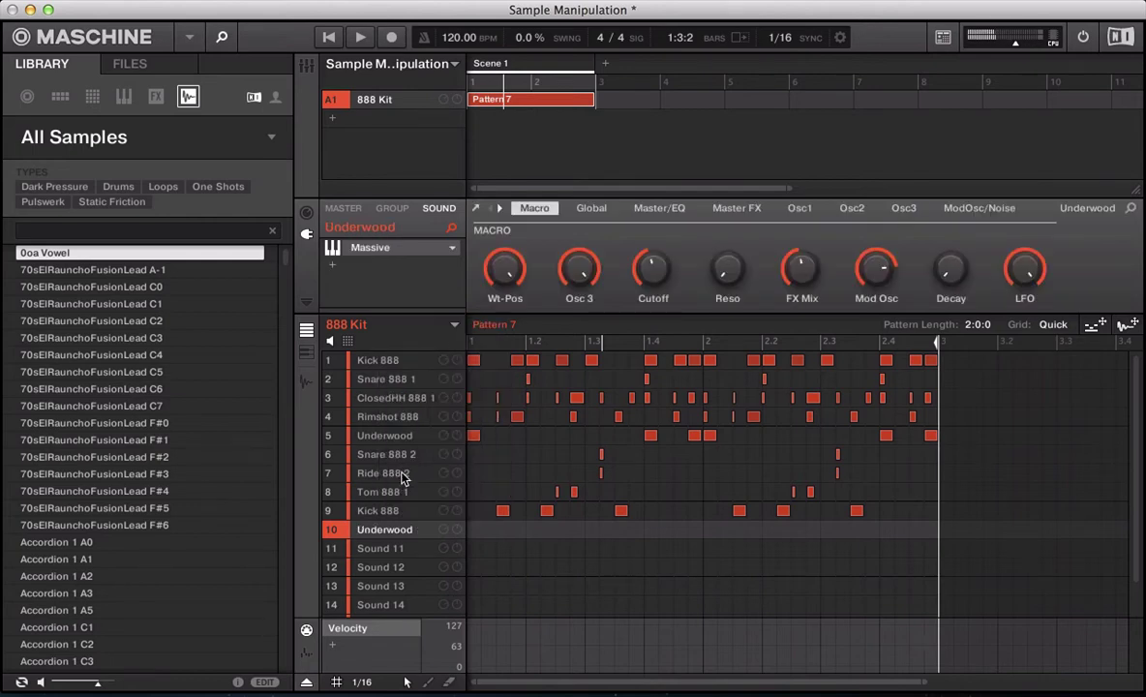
Open the full Massive editor for the Underwood copy in slot 10 and show its Voicing settings
click(367, 249)
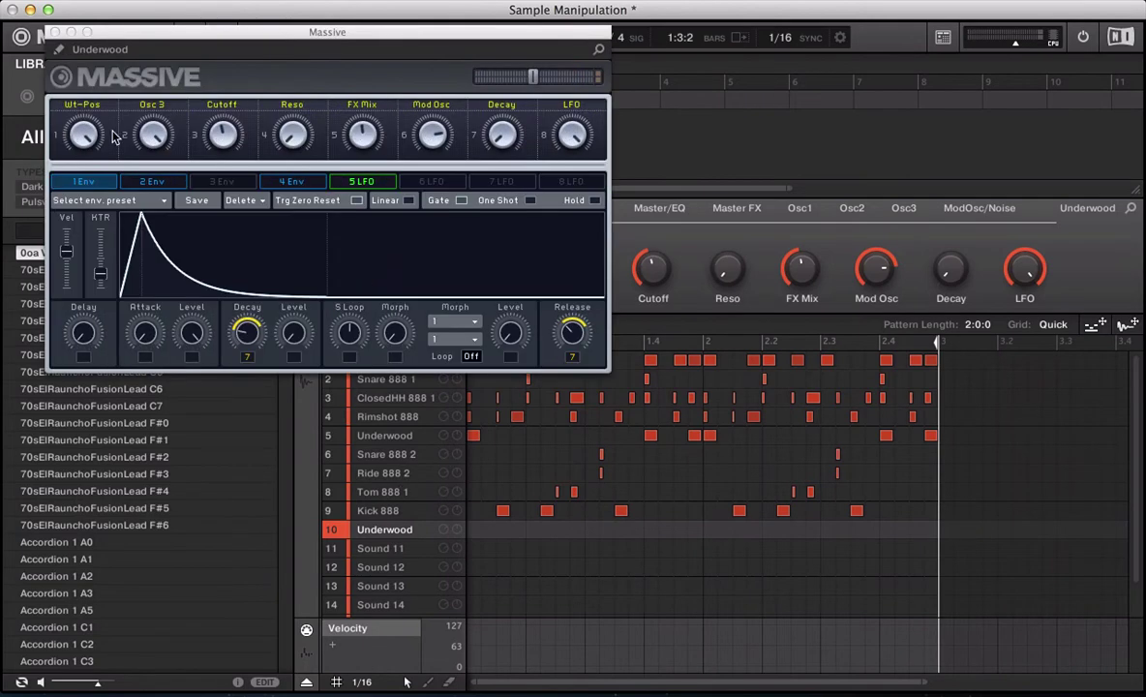
drag(169, 46, 372, 195)
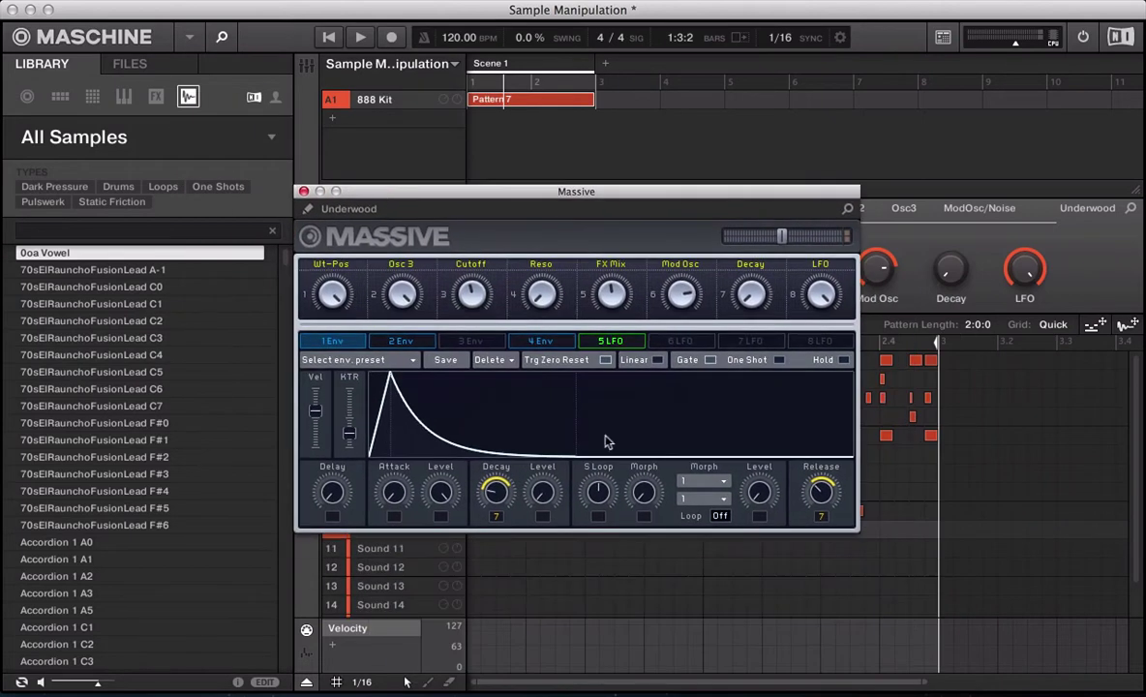
click(308, 212)
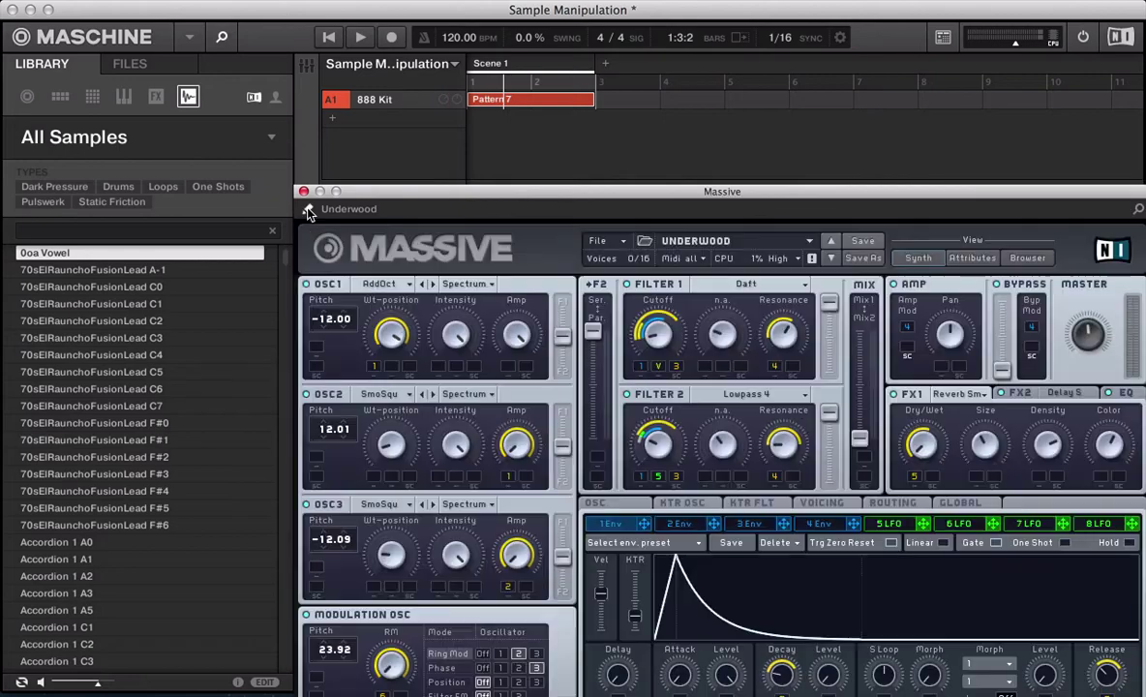
drag(448, 194, 329, 23)
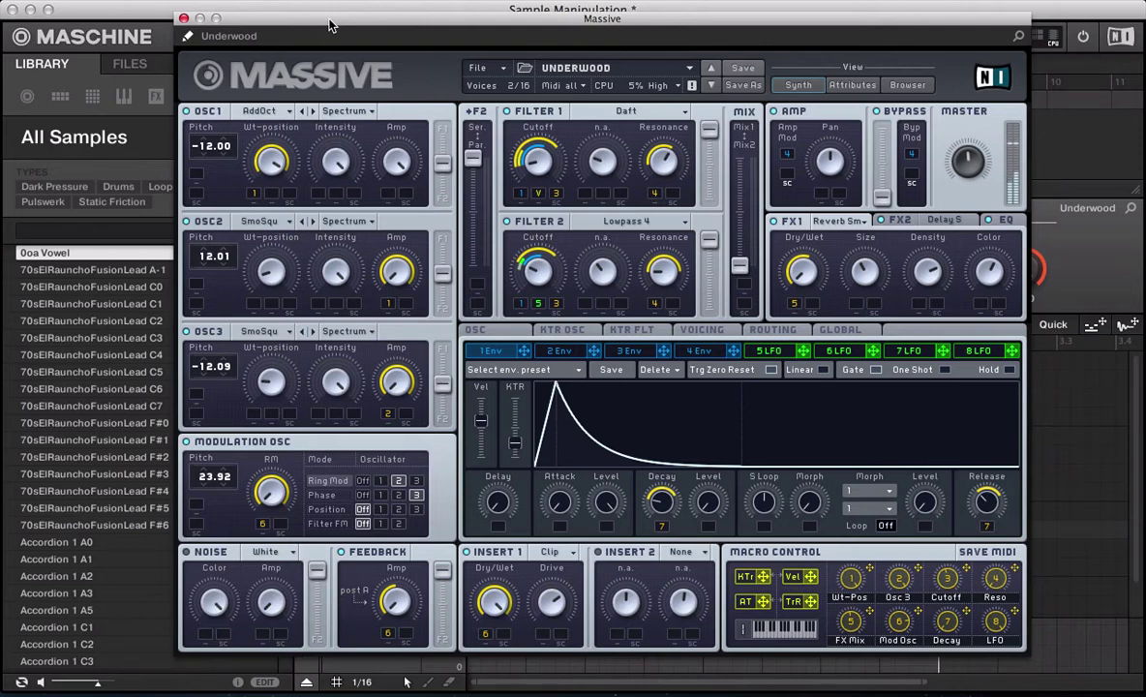
click(688, 329)
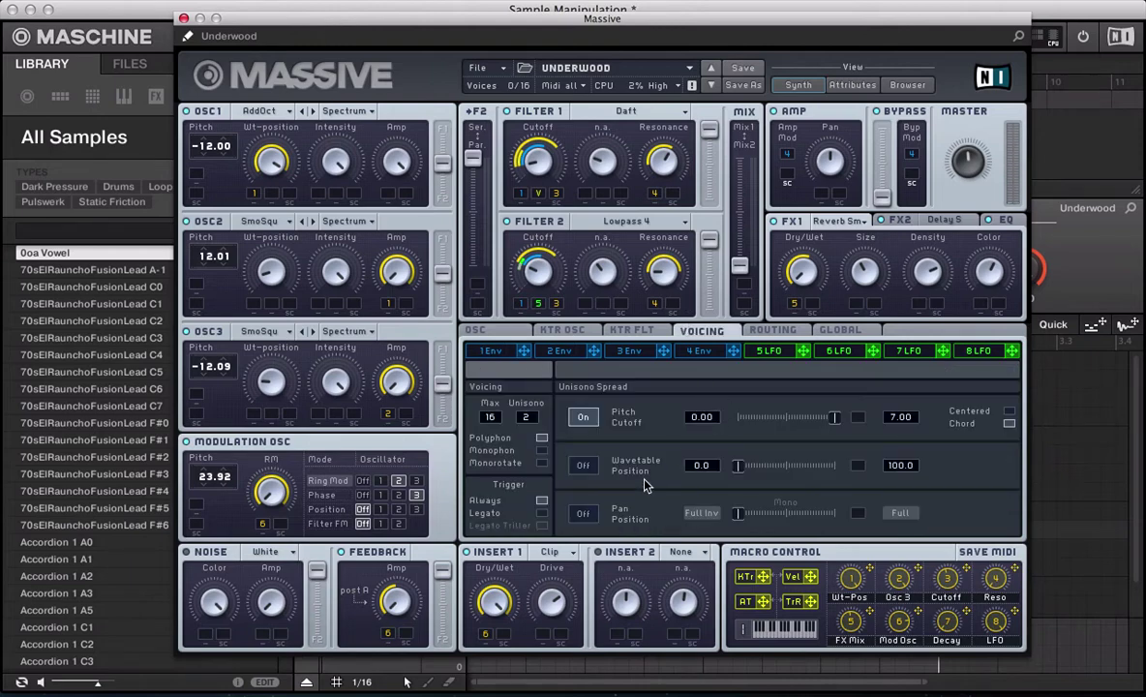
Turn on the Pan Position unisono spread for the slot 10 Underwood copy and switch its FX1 to Reverb
click(577, 515)
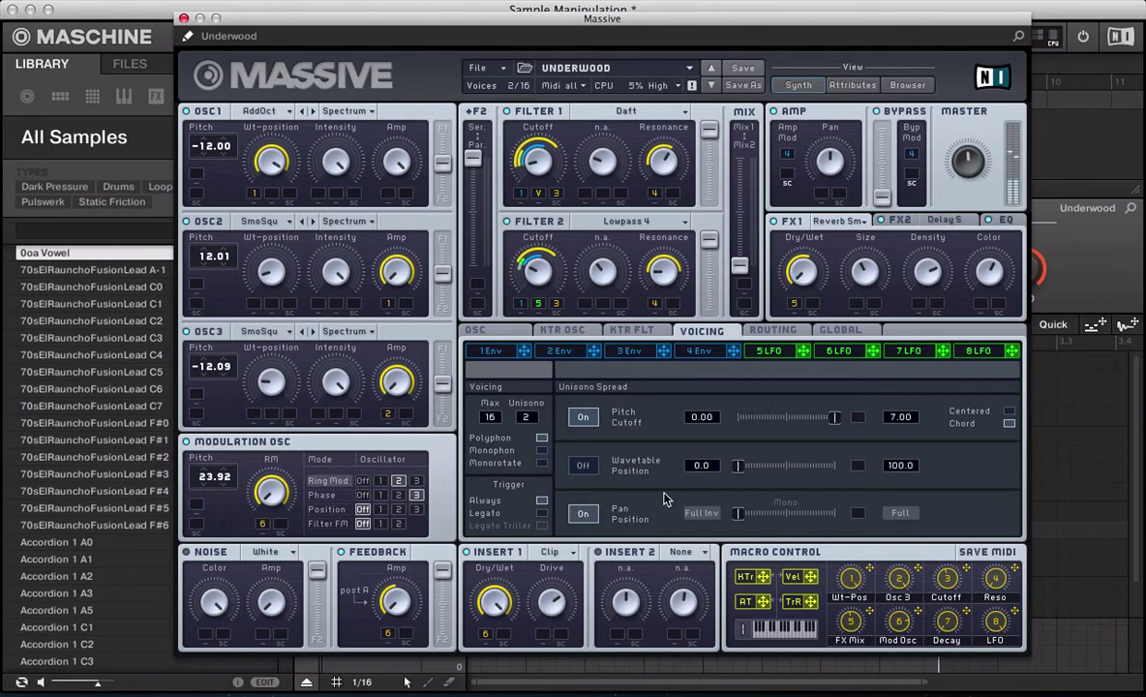
click(837, 222)
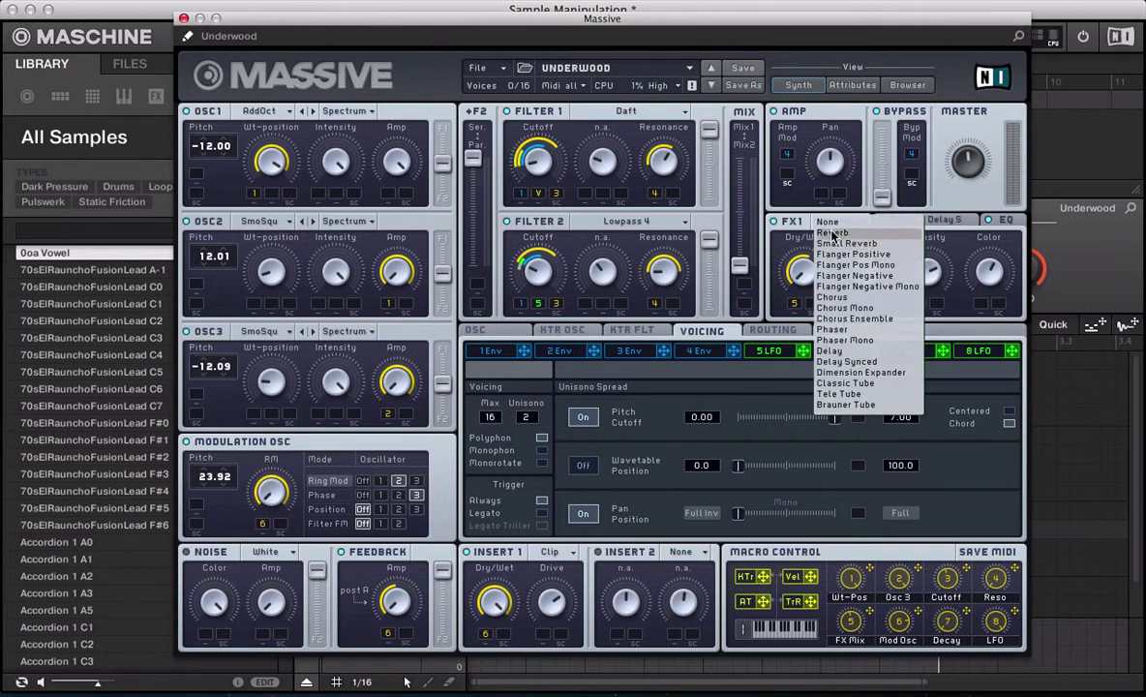
click(832, 233)
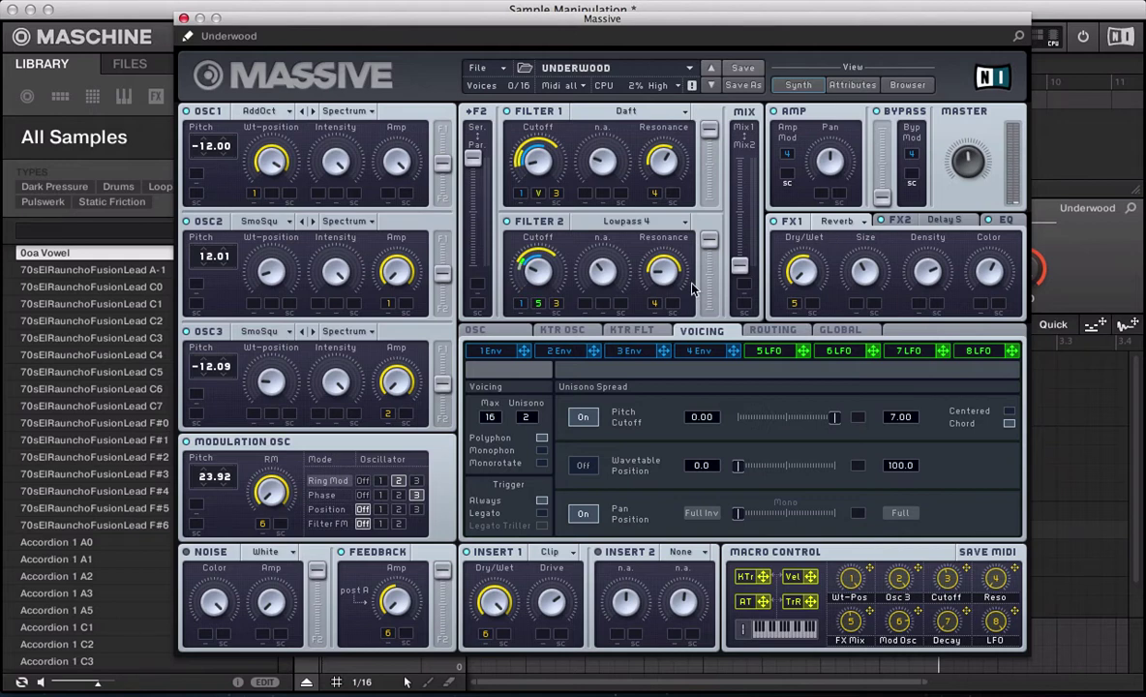
Raise the Filter 2 cutoff, lengthen Env 1's attack and decay, and tune OSC2 to 5.01 in the Underwood copy
drag(547, 250, 546, 230)
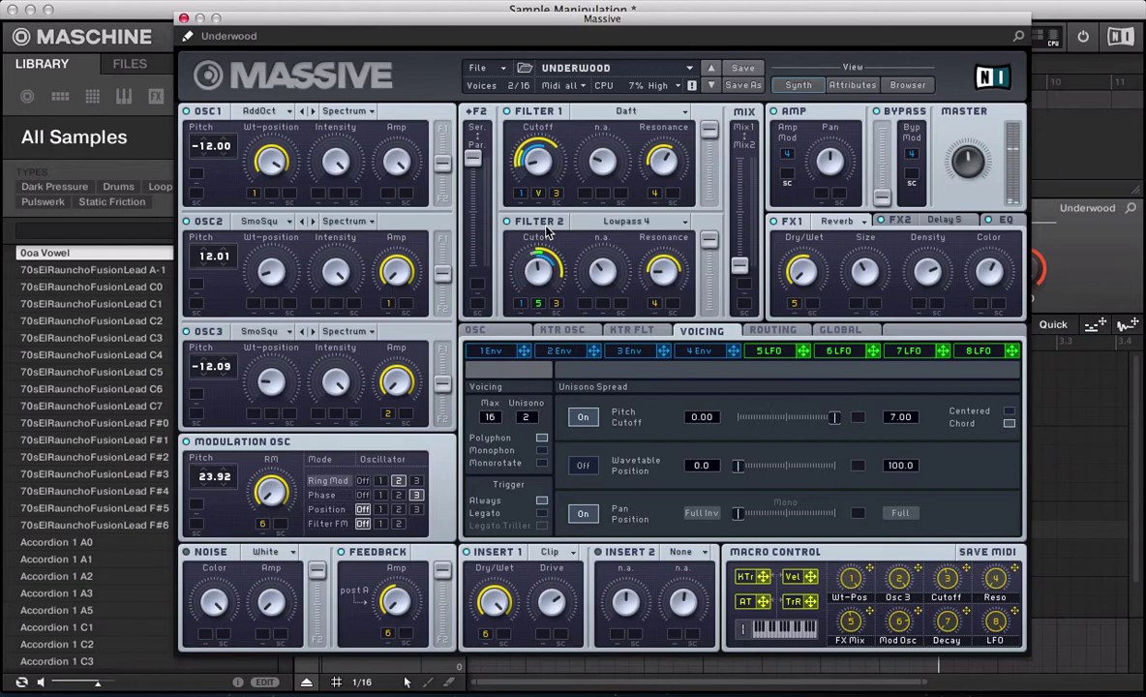
click(490, 350)
drag(560, 503, 564, 496)
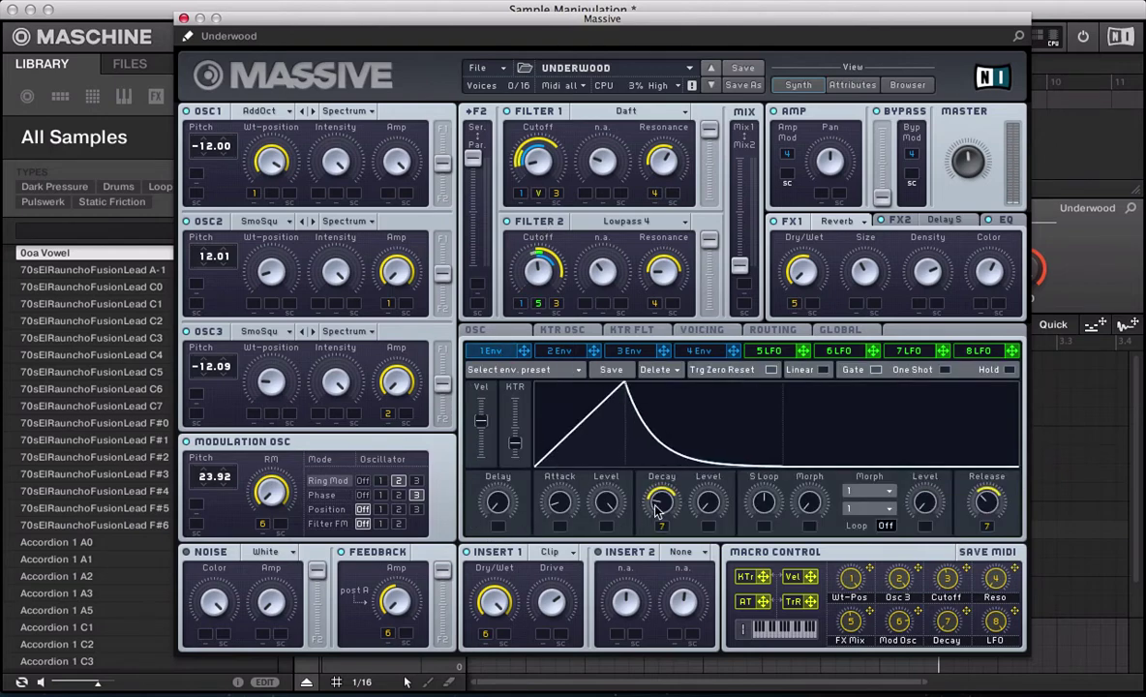
drag(658, 510, 658, 487)
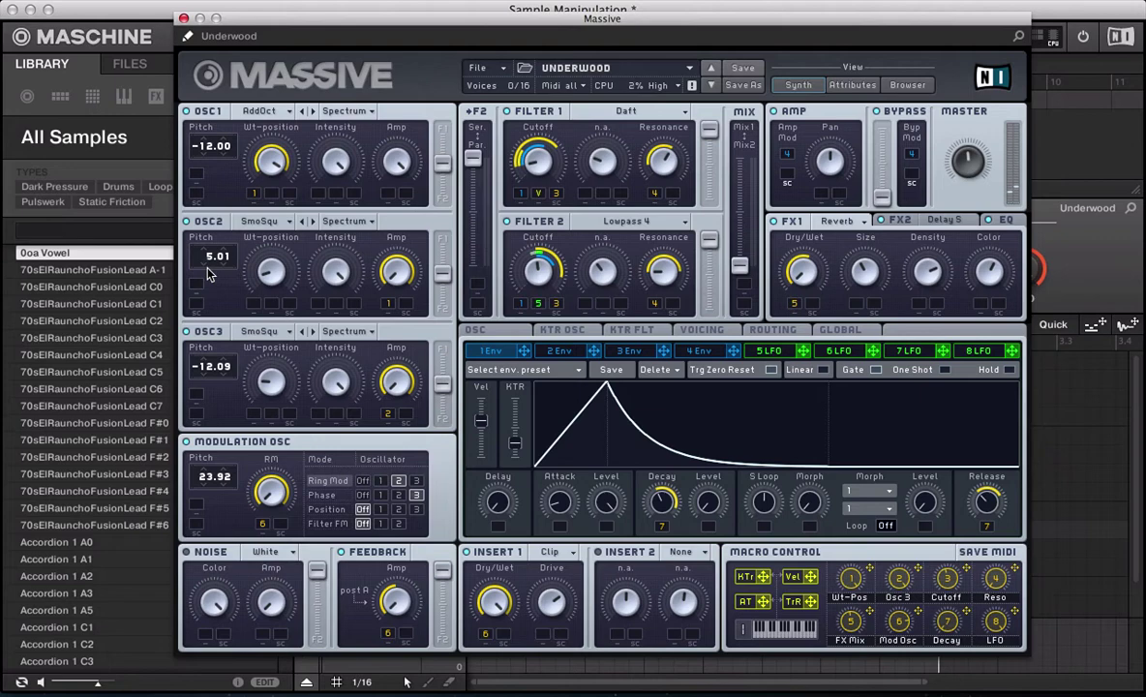
click(183, 19)
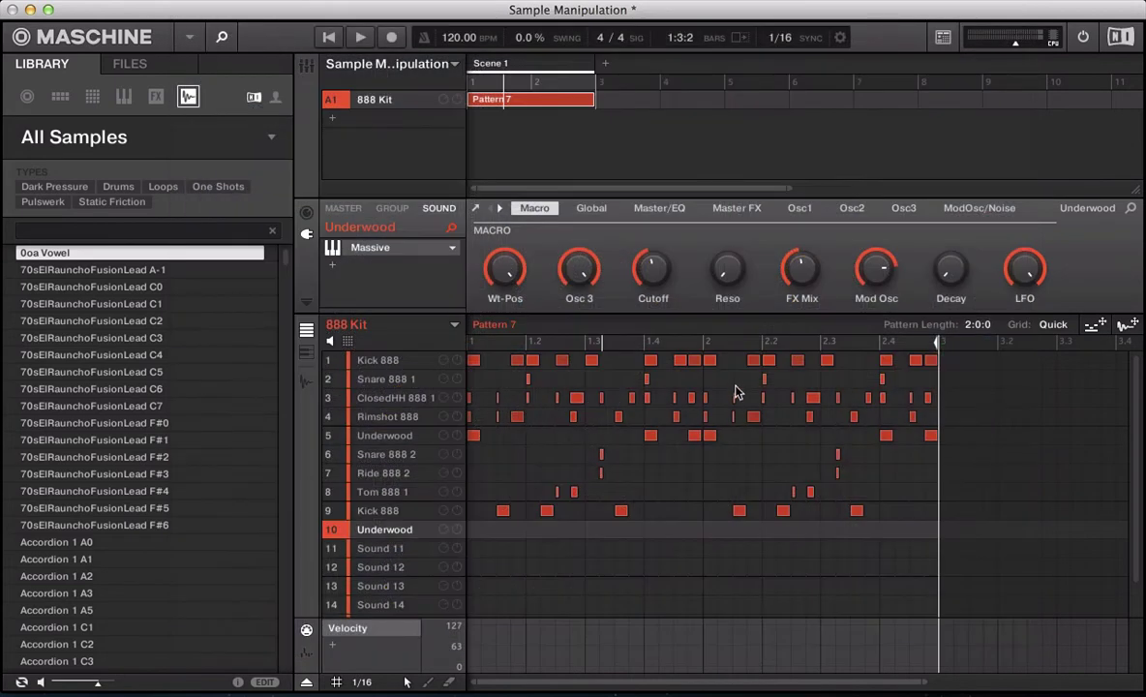
Replace the last two slot 5 Underwood notes with one long slot 10 note from 2.4 to the pattern end, and play it back
drag(886, 453, 927, 429)
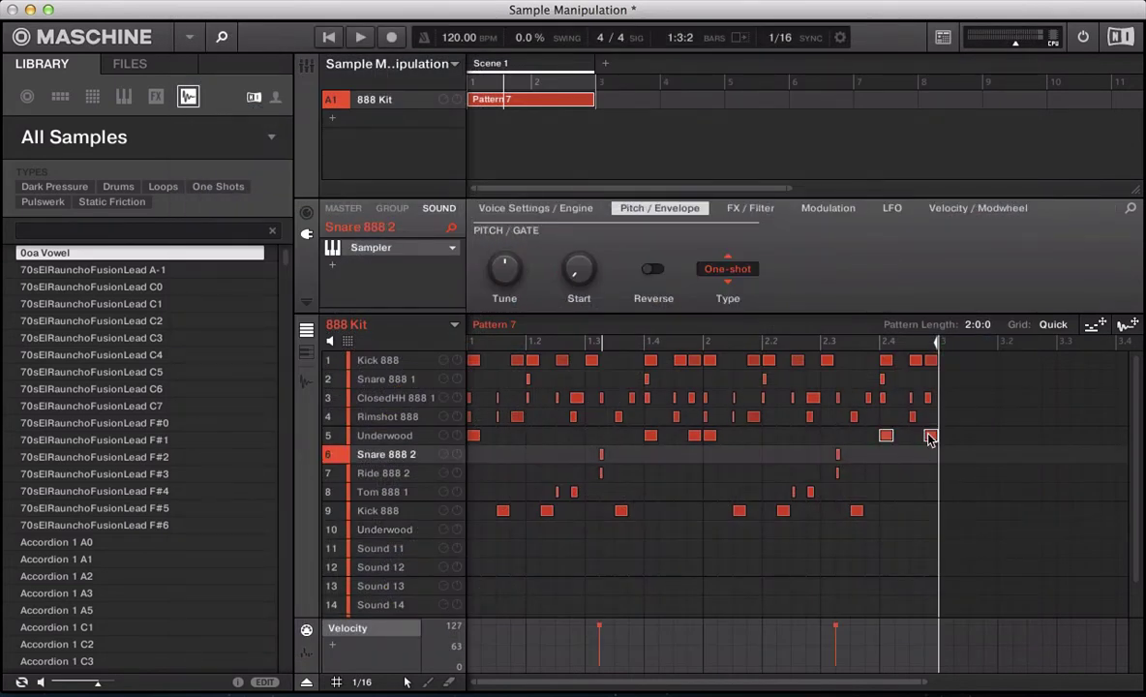
key(Delete)
click(883, 533)
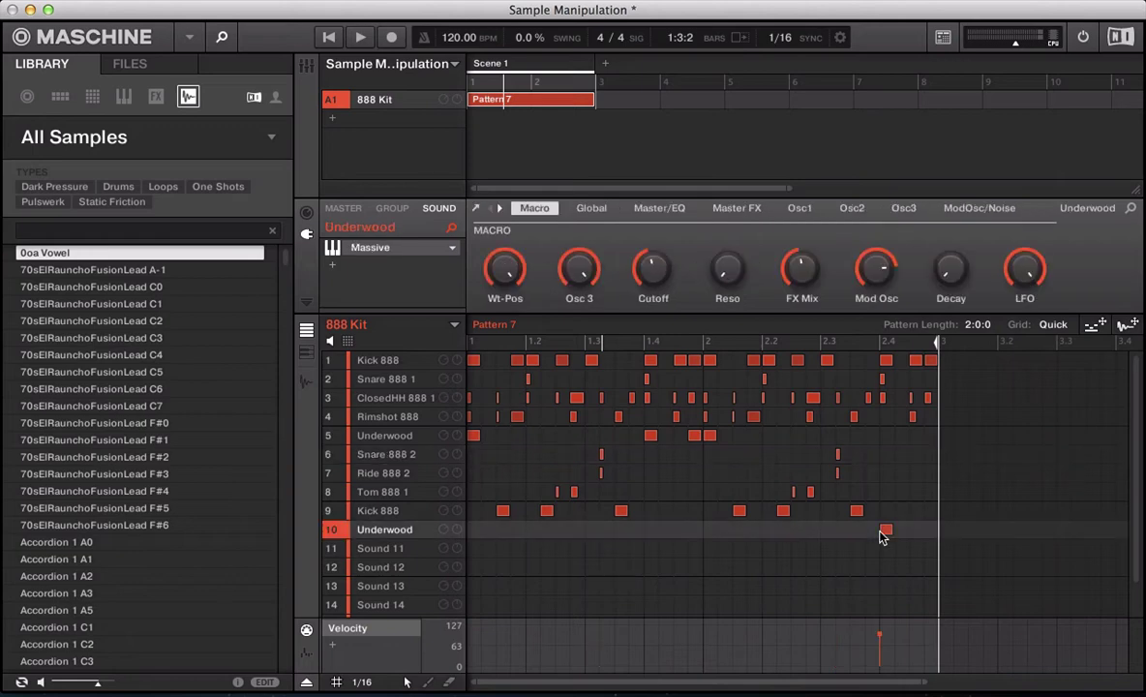
drag(891, 533, 933, 540)
key(space)
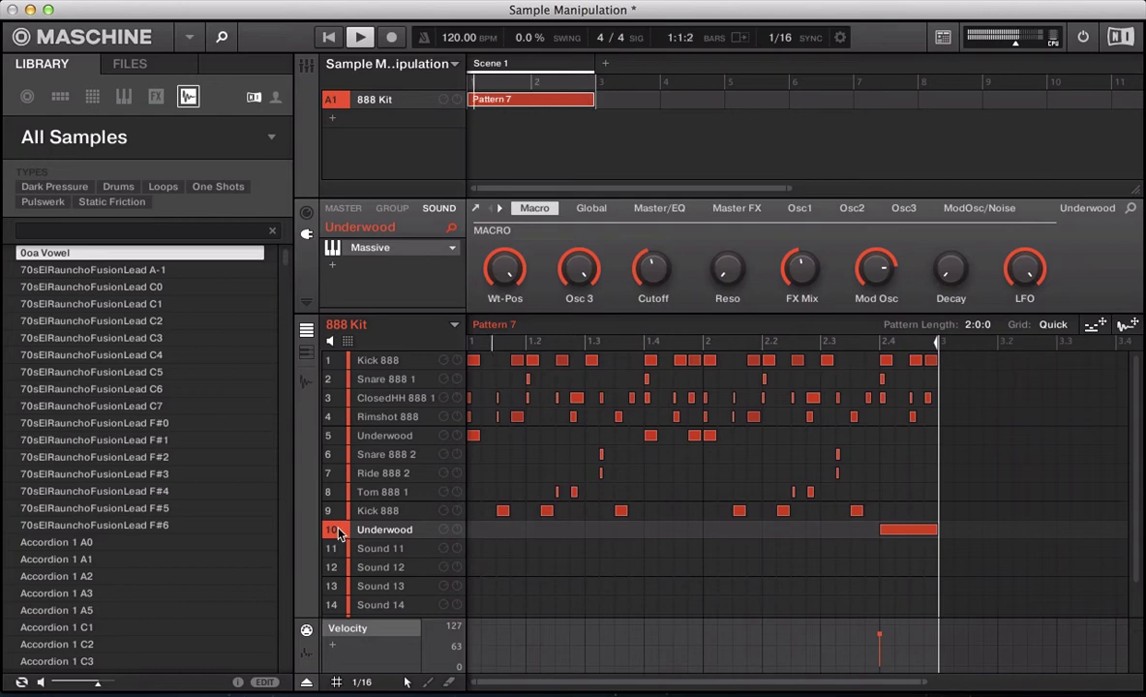
key(space)
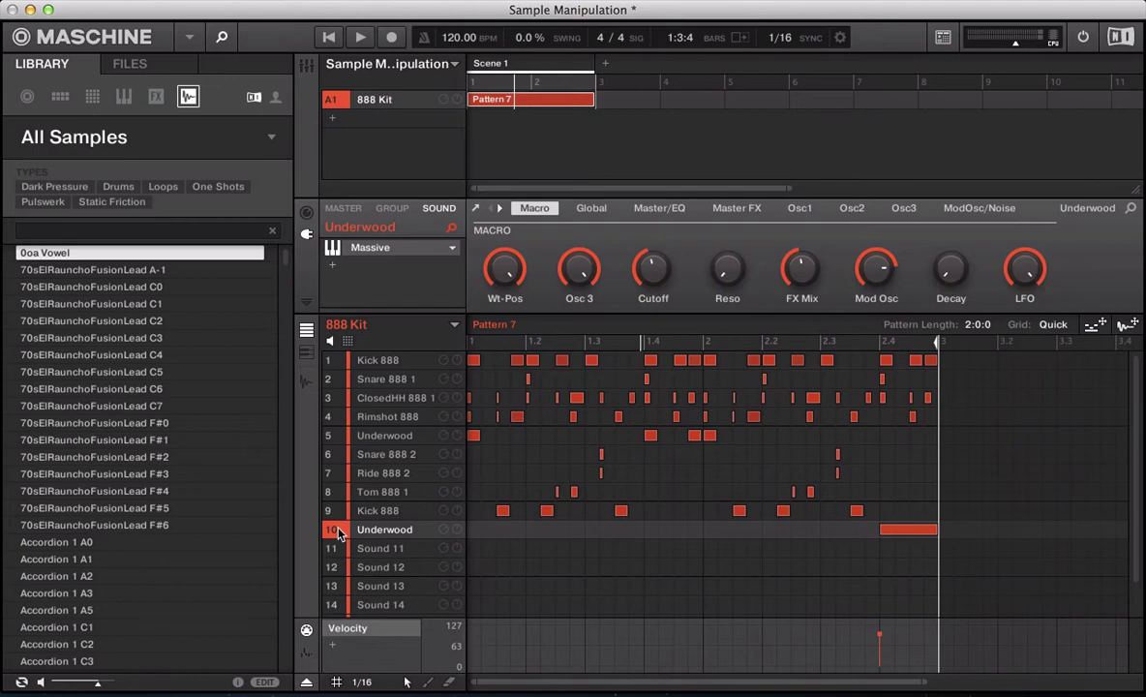
Copy the Snare 888 2 sound from slot 6 and paste it into the empty Sound 11 slot
click(366, 548)
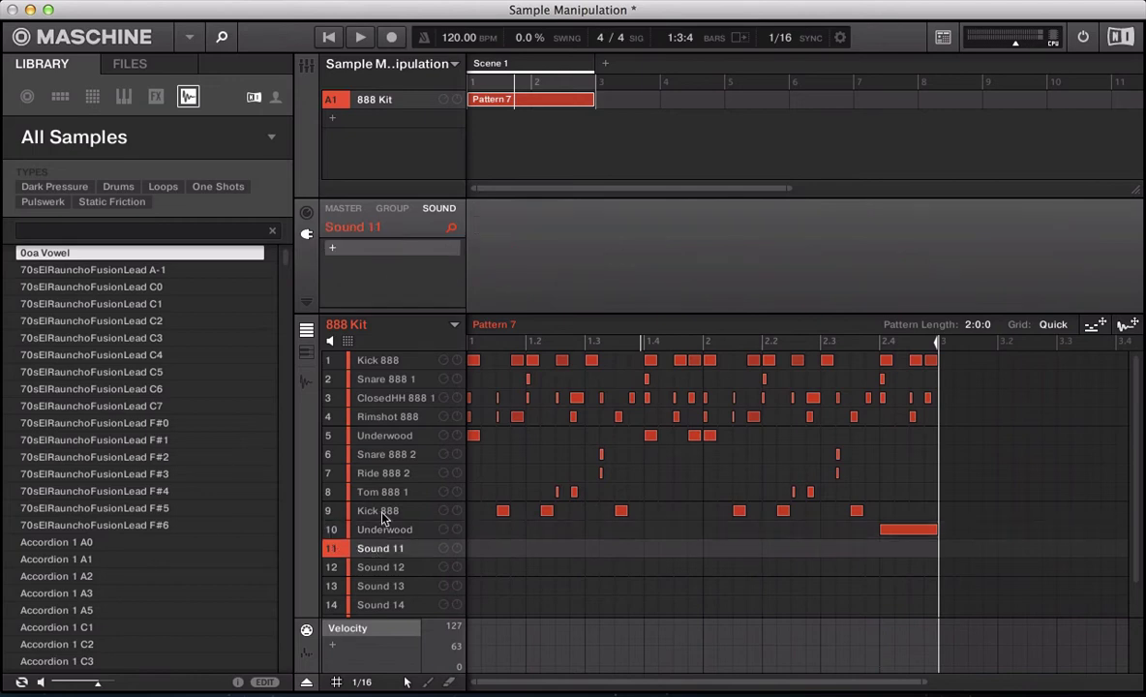
click(378, 460)
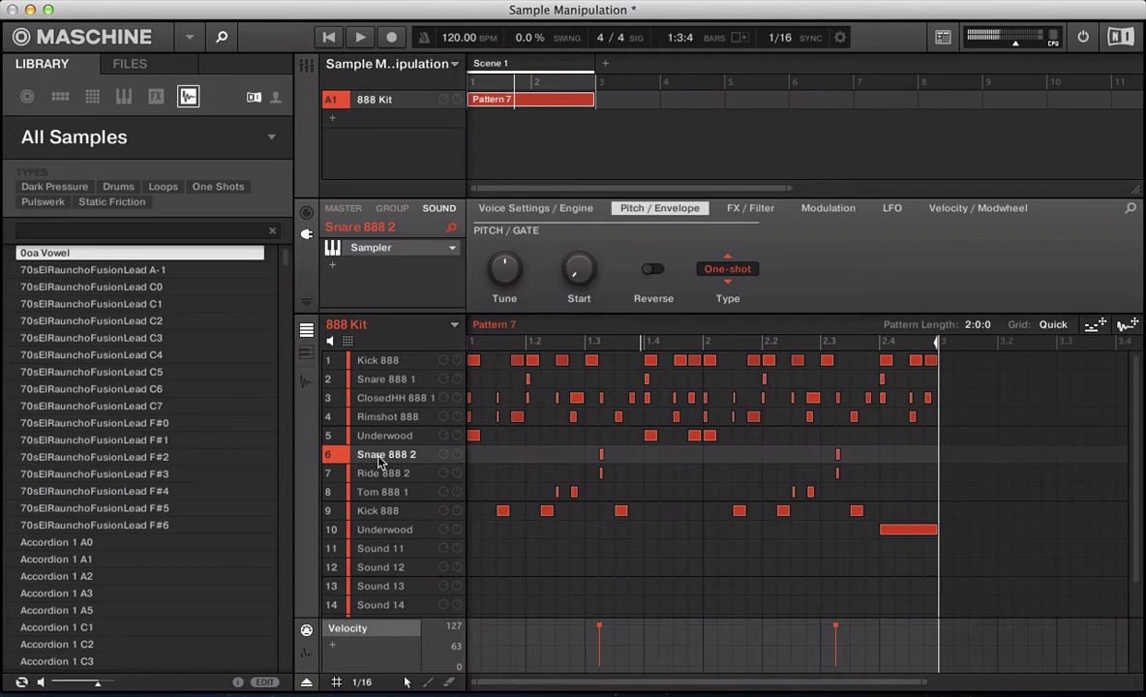
right_click(380, 462)
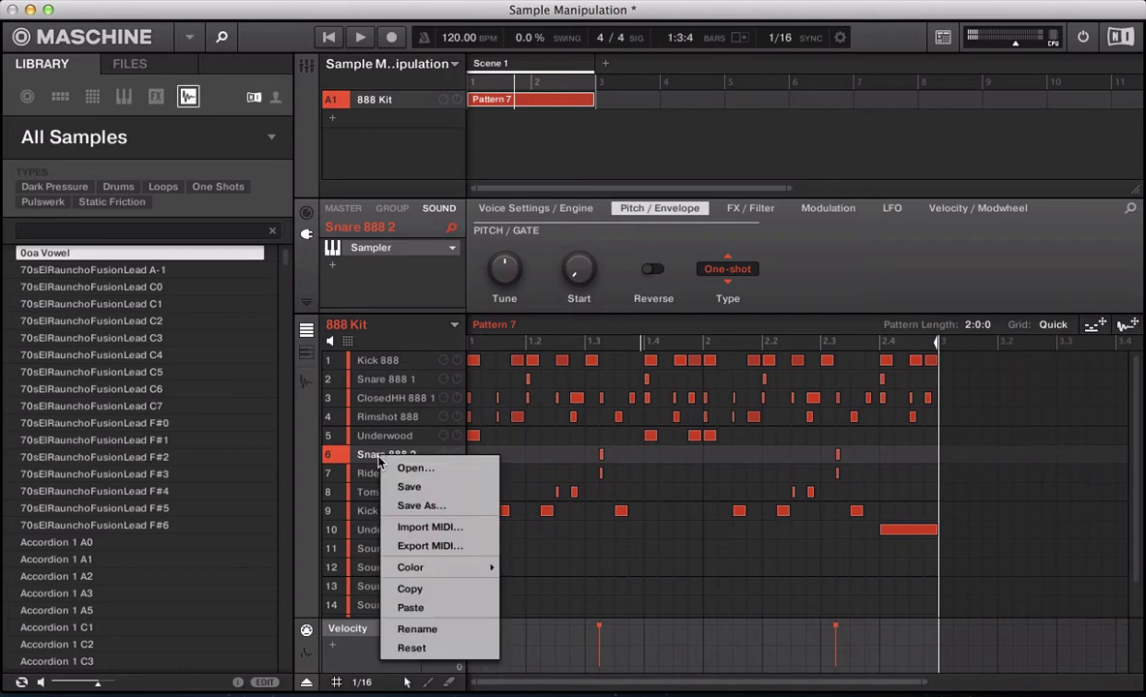
click(428, 589)
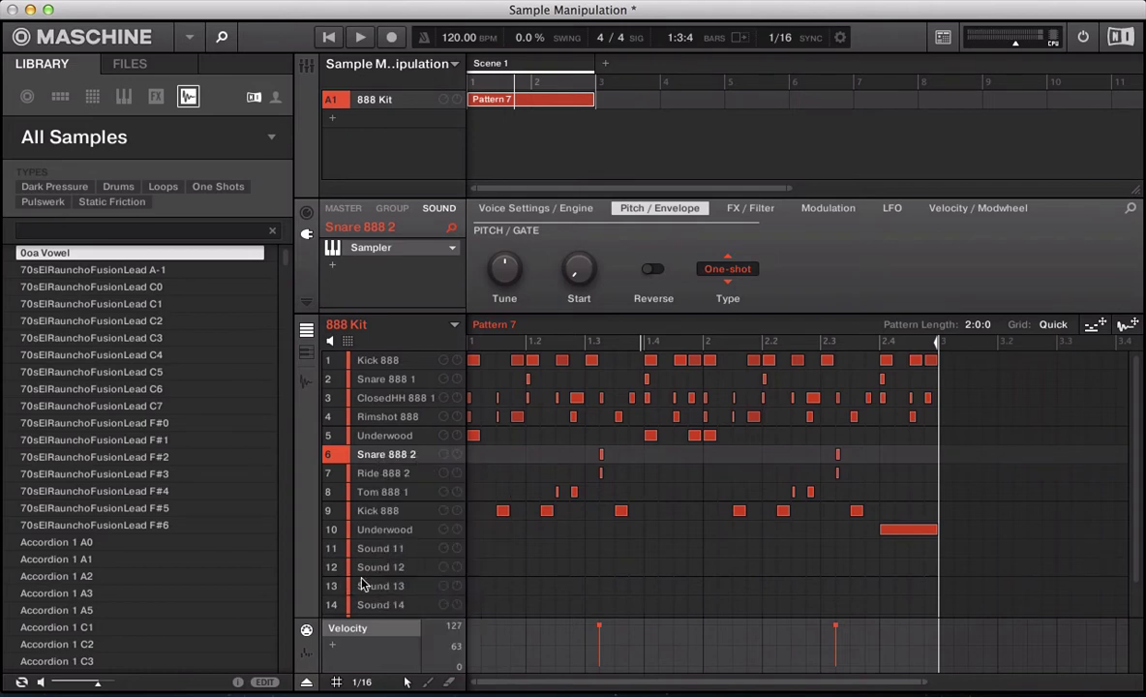
click(378, 553)
right_click(378, 554)
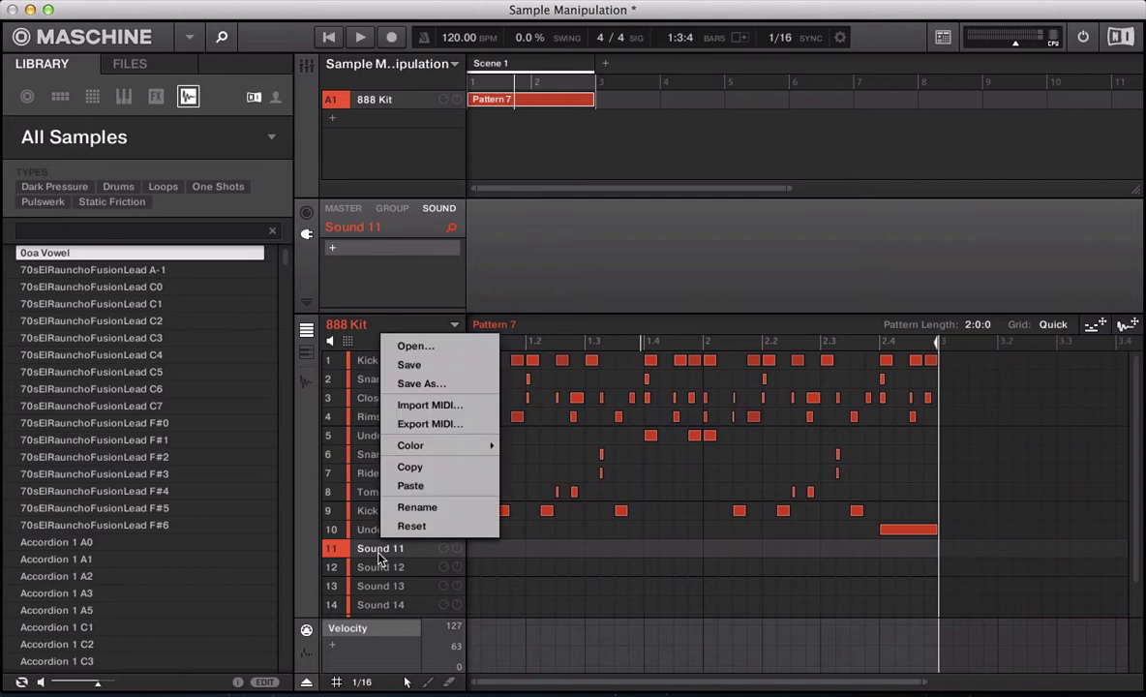
click(411, 486)
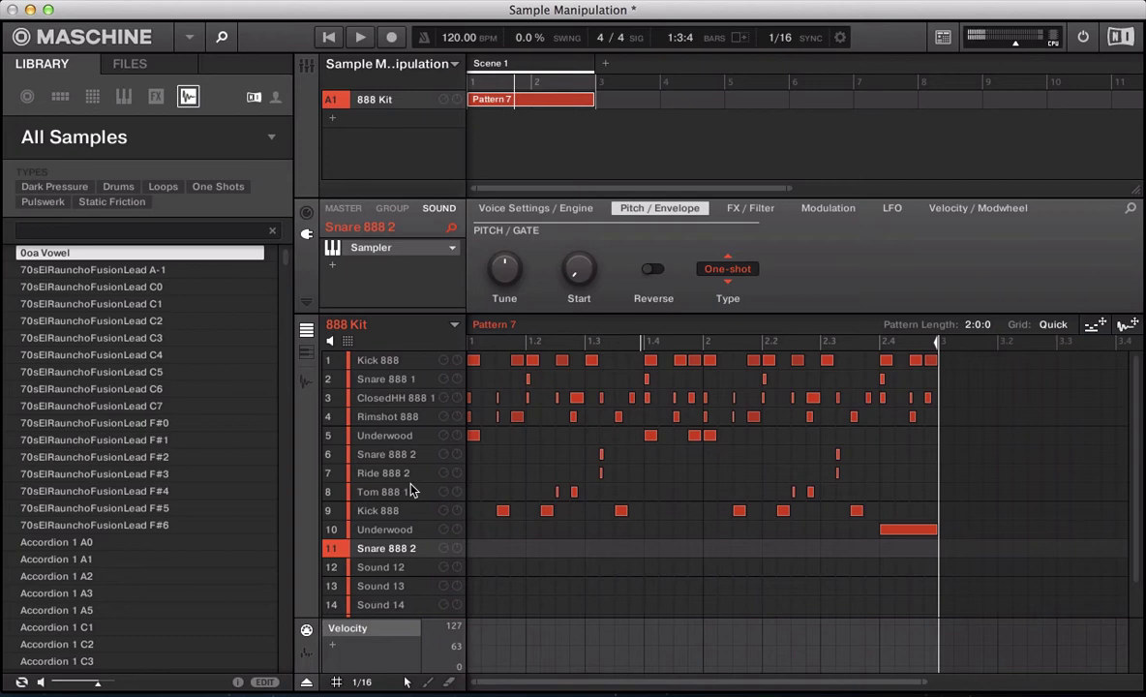
Set the slot 11 snare's envelope type to ADSR and show its sample waveform in the Zone editor
click(306, 384)
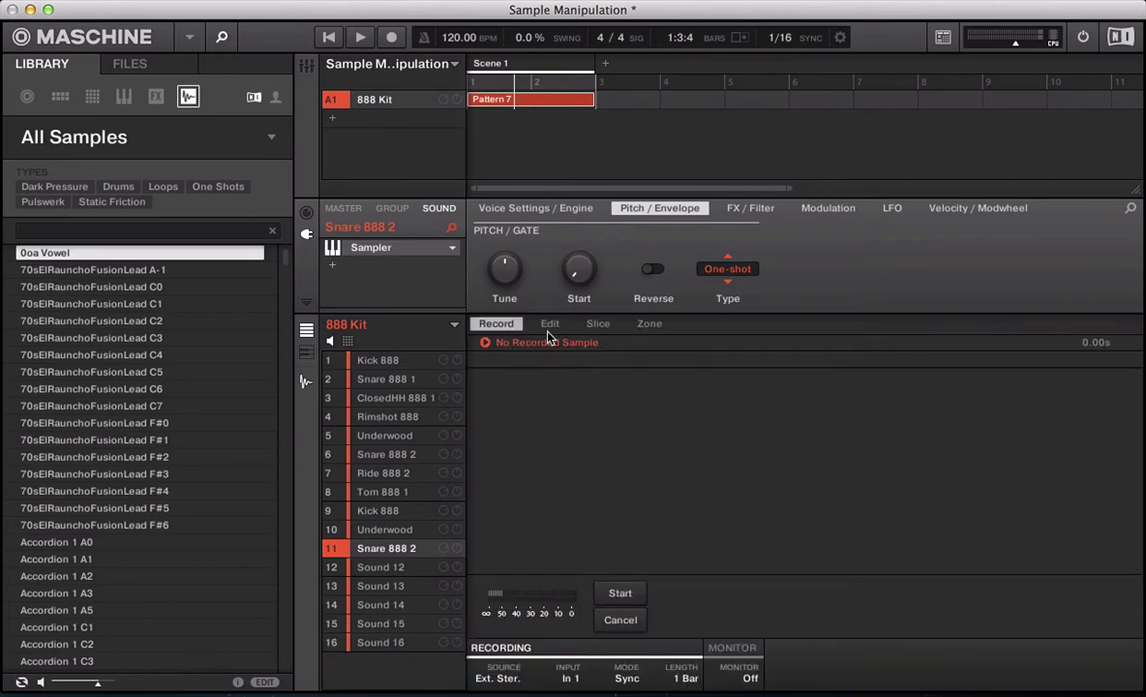
click(649, 324)
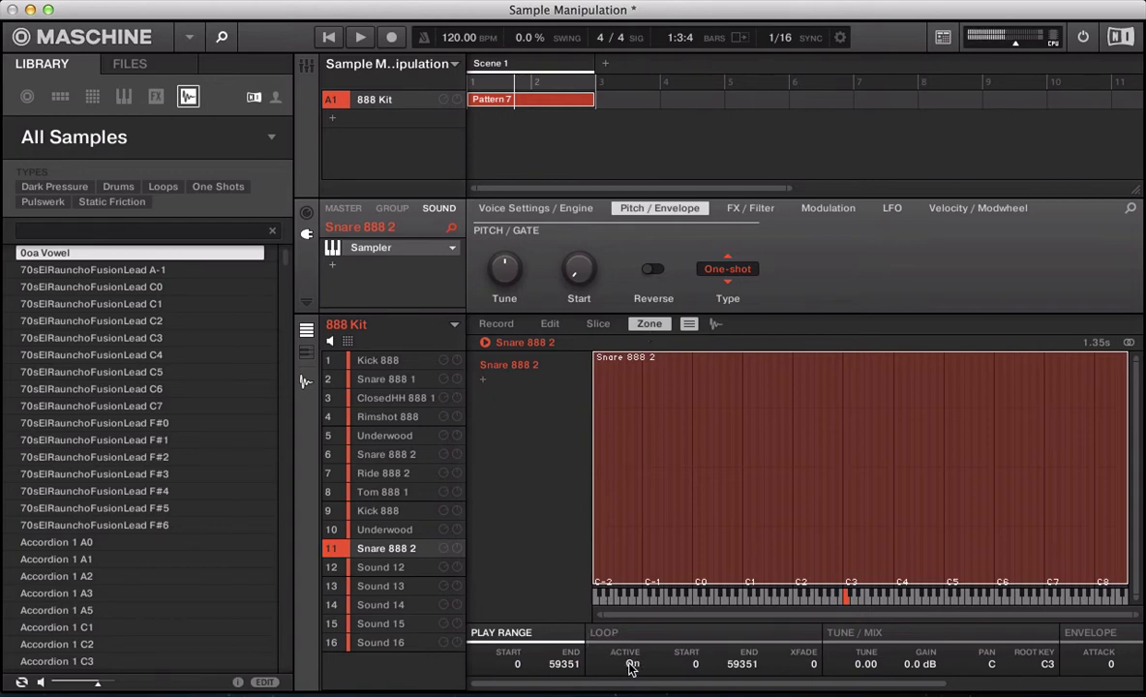
click(726, 269)
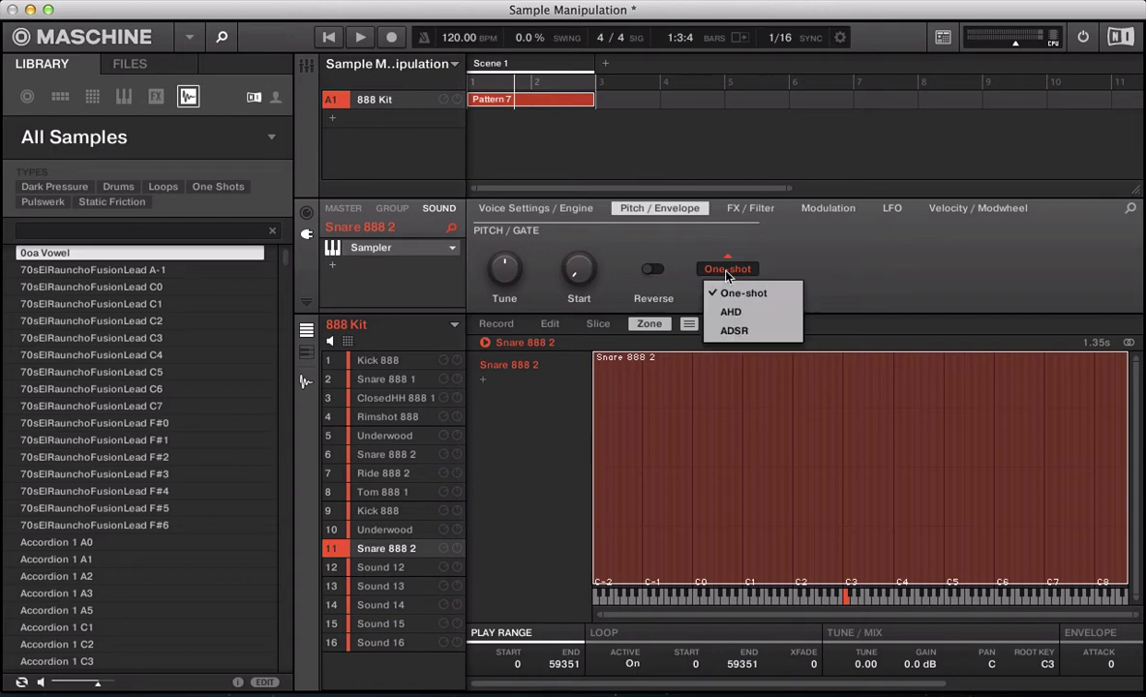
click(732, 331)
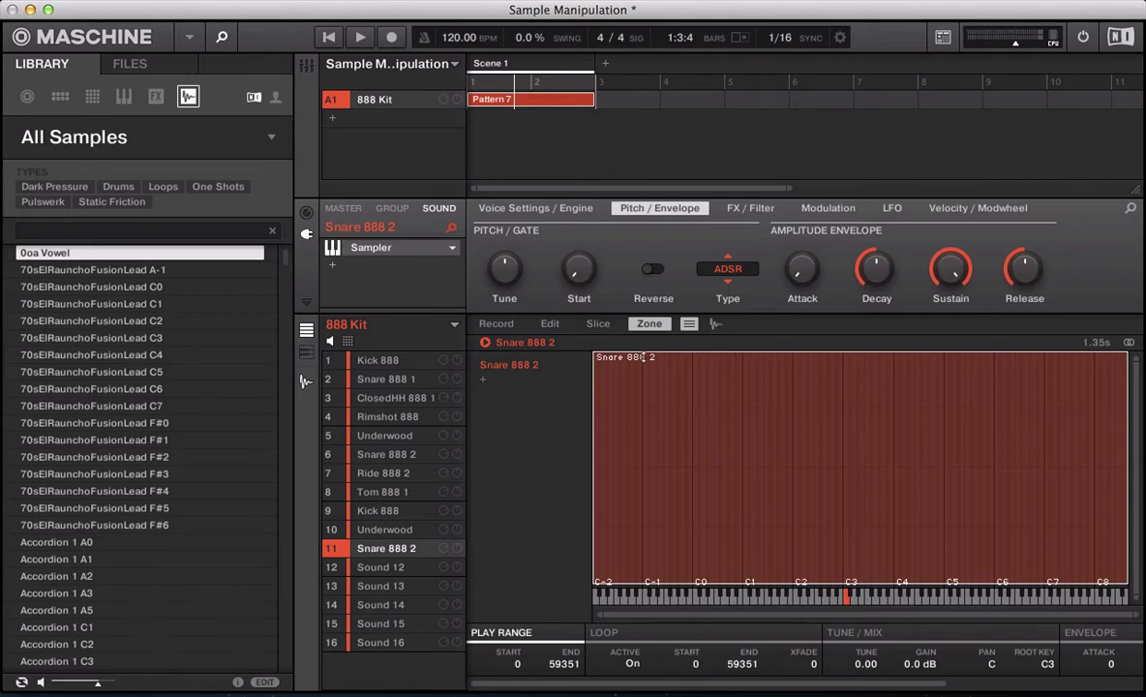
click(716, 324)
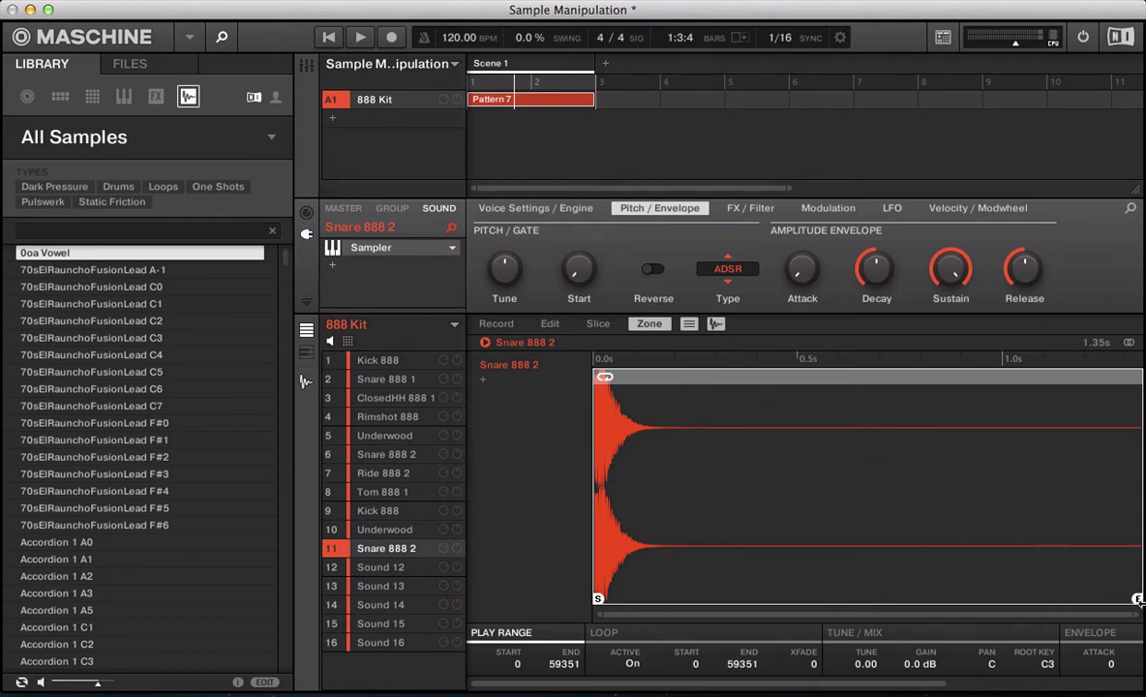
Trim the slot 11 snare's play range to end at 5501 and set its loop from 0 to 3571
mouse_move(1050, 557)
mouse_down()
mouse_move(871, 566)
mouse_move(860, 579)
mouse_up()
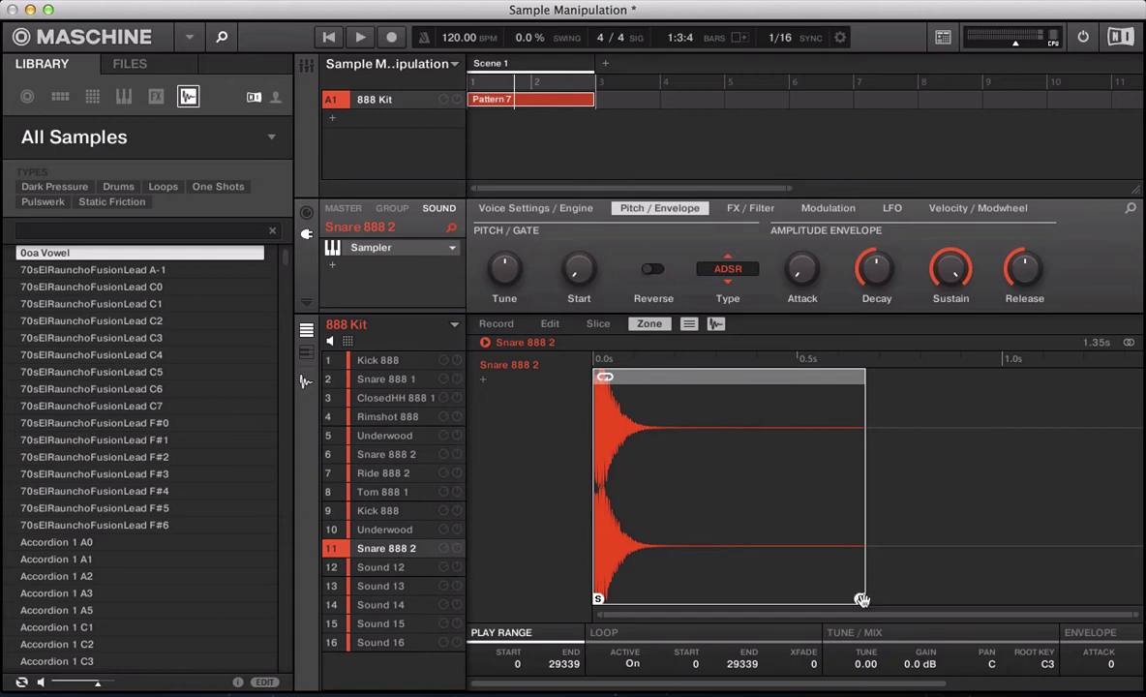
mouse_move(794, 552)
mouse_down()
mouse_move(696, 580)
mouse_move(668, 605)
mouse_up()
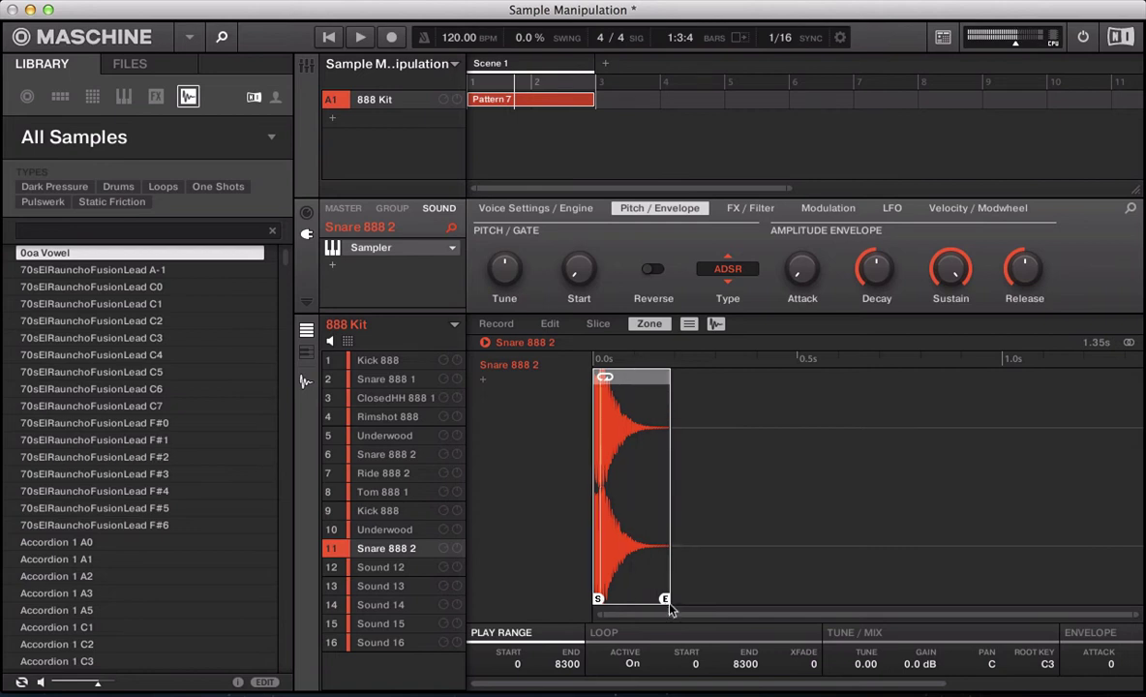
drag(663, 598, 598, 599)
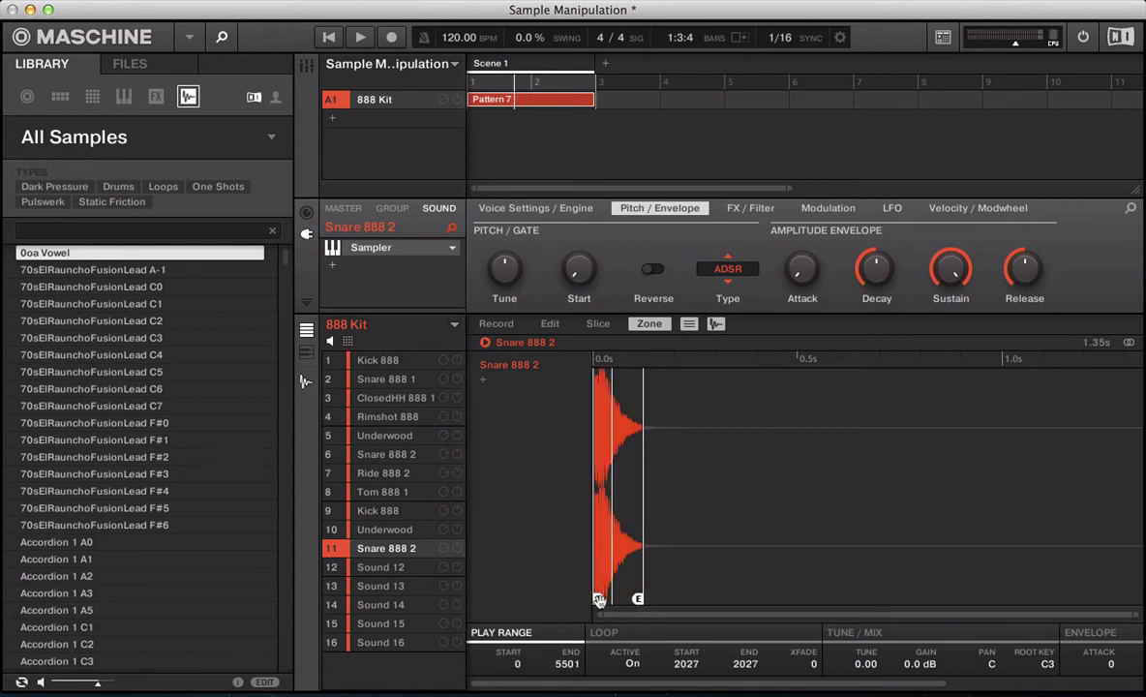
drag(699, 667, 683, 666)
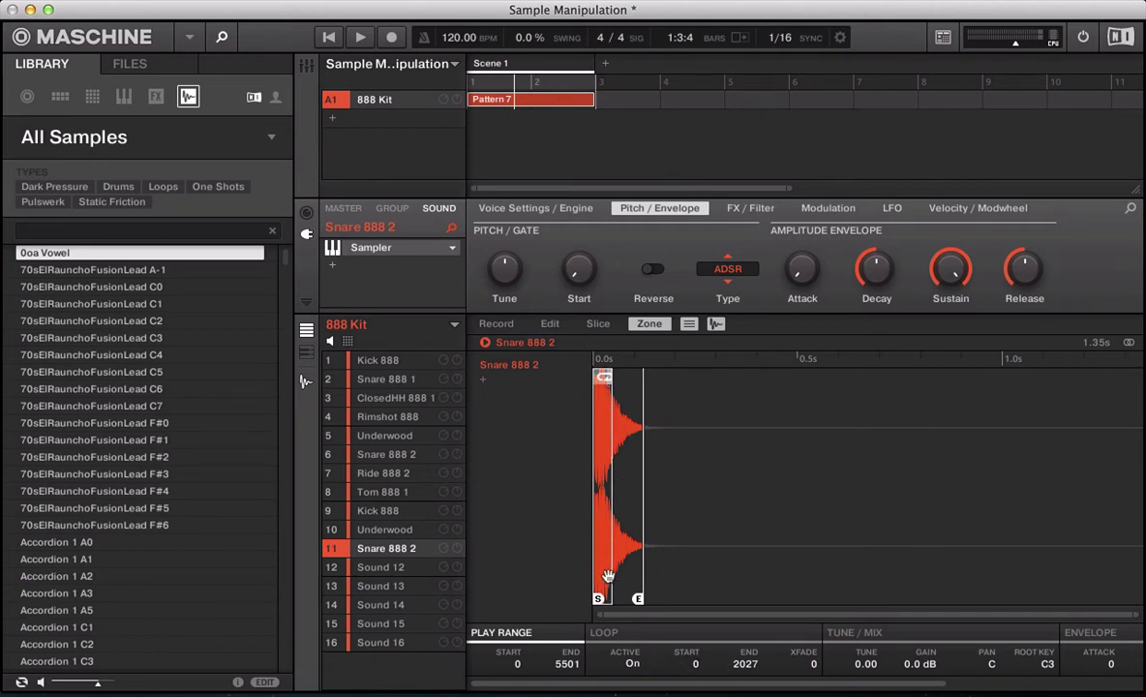
drag(609, 580, 625, 581)
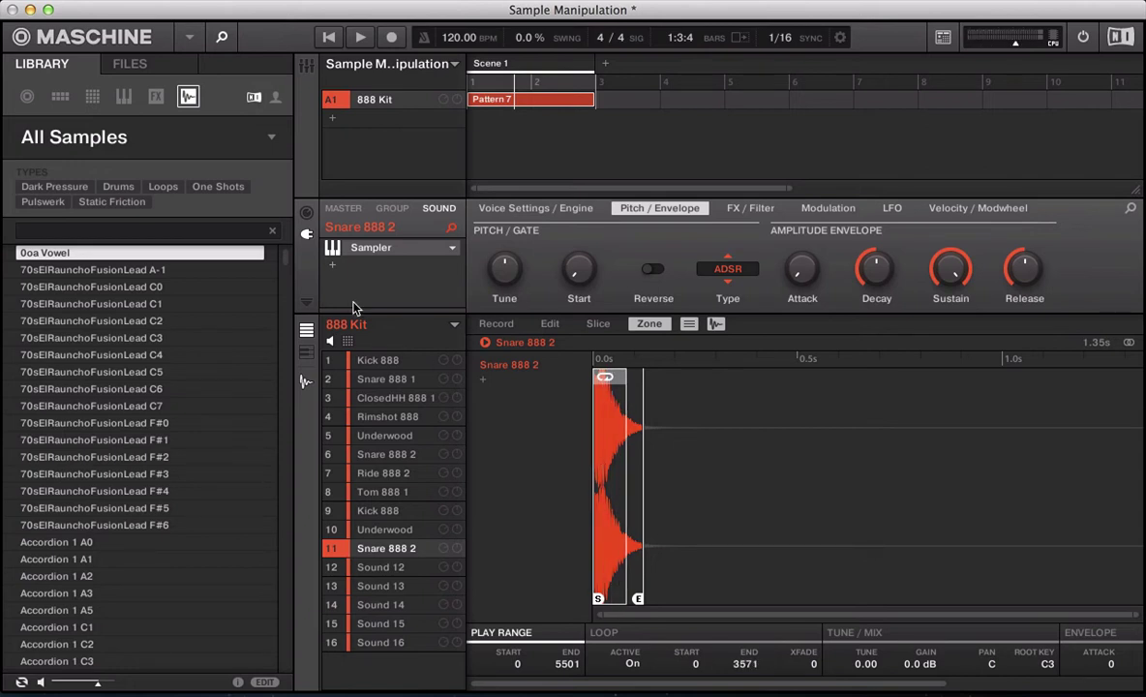
On slot 11, replace the short snare notes with one long note from 2.3 to 2.4 and delete the overlapping hits in slots 3 to 9
click(308, 382)
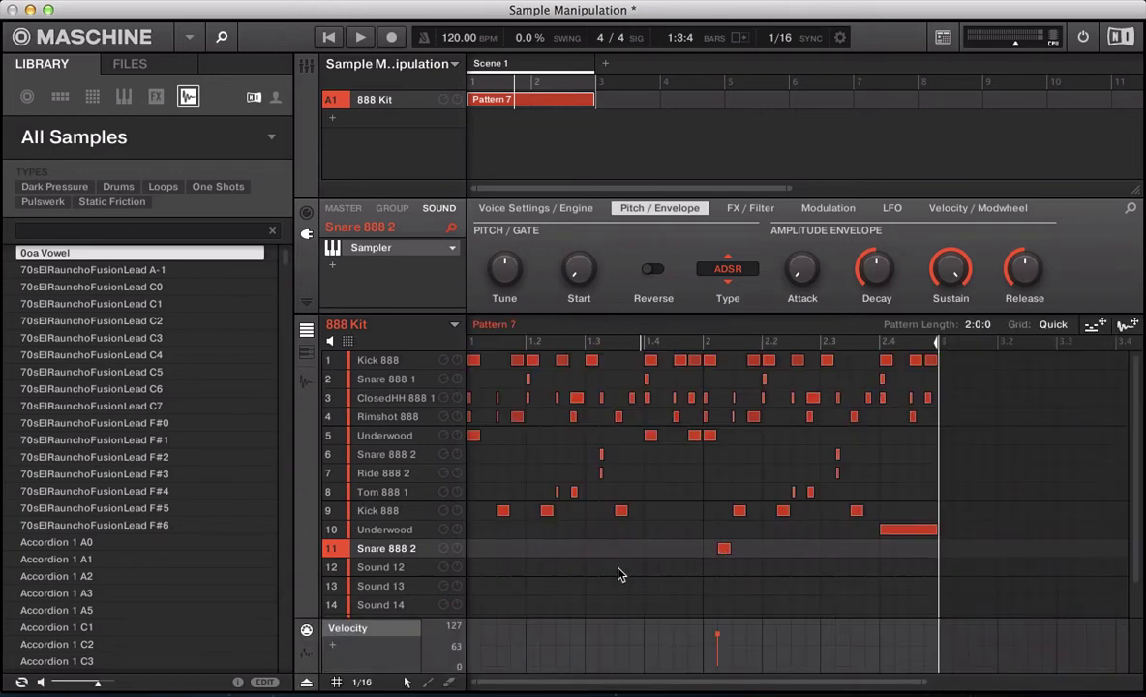
key(space)
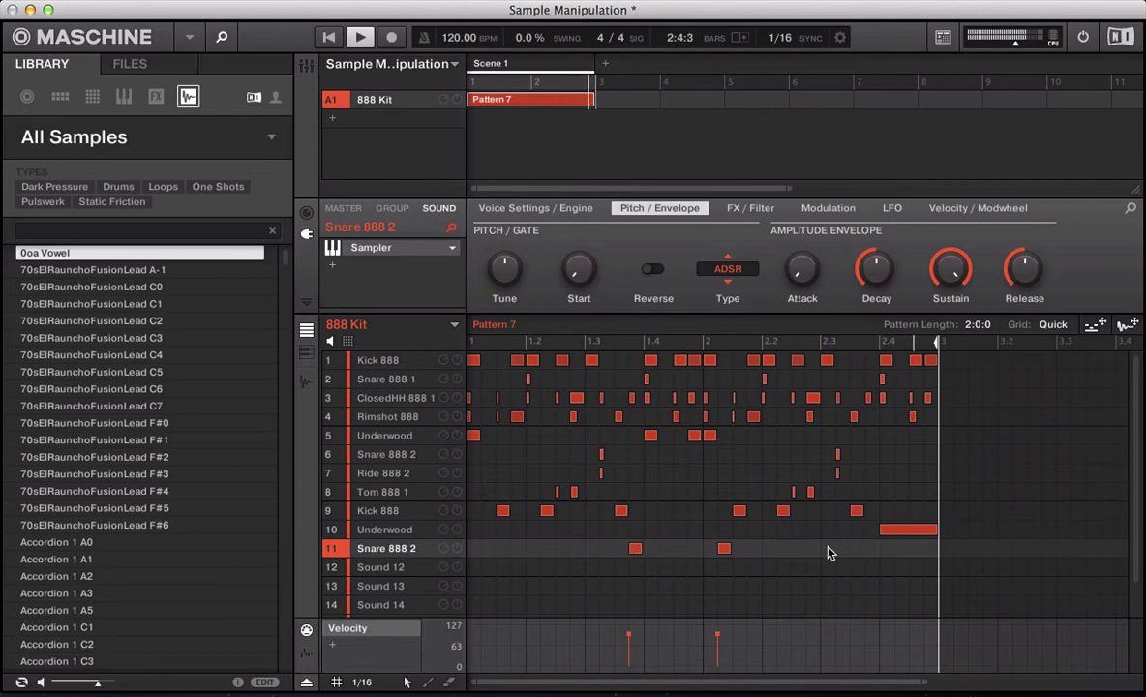
drag(822, 548, 872, 551)
drag(756, 539, 625, 554)
key(Delete)
drag(831, 521, 873, 397)
key(Delete)
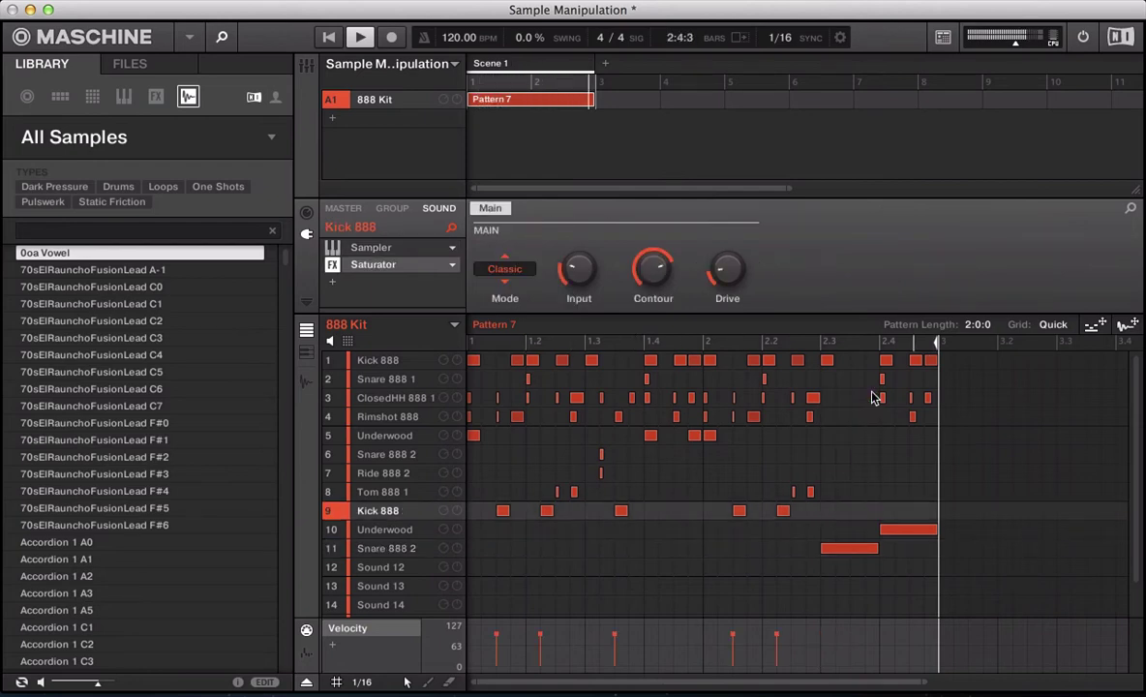
Reopen the slot 11 snare's zone waveform during playback and shorten the loop end to 2606
click(377, 529)
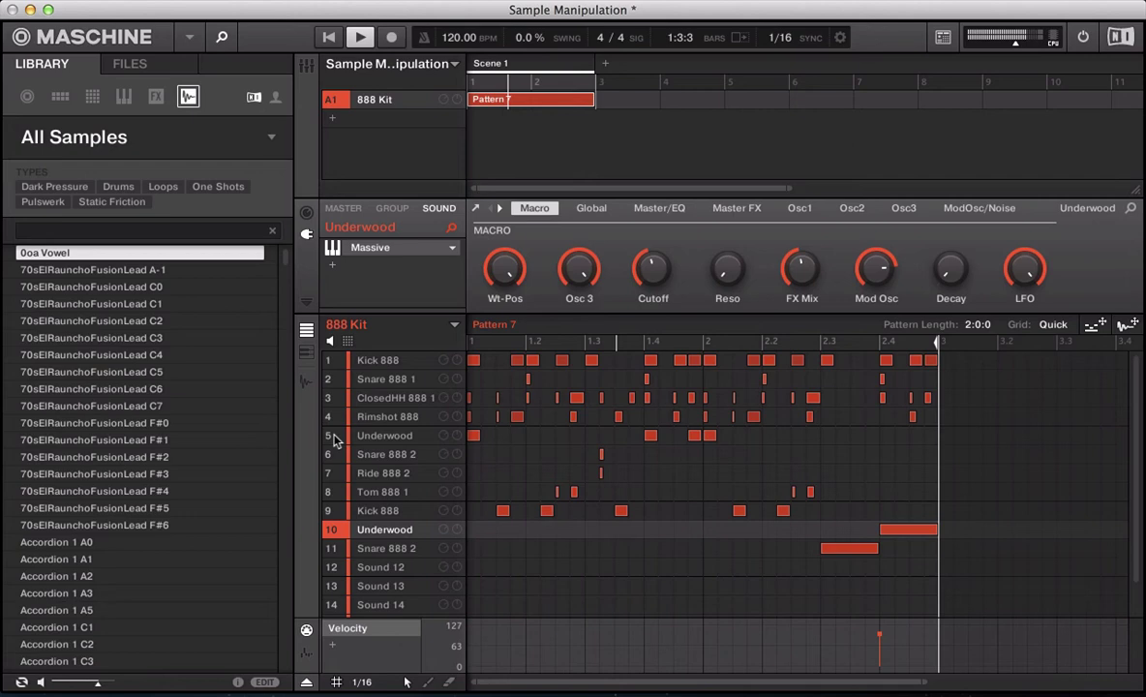
click(379, 548)
click(305, 380)
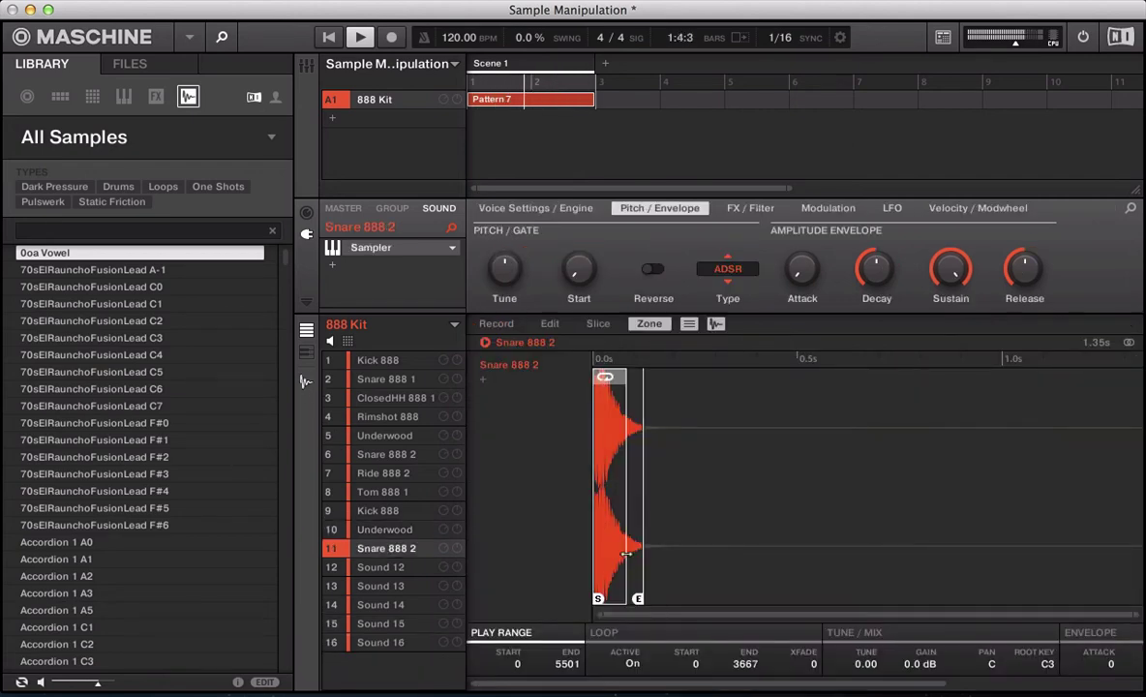
drag(626, 554, 617, 554)
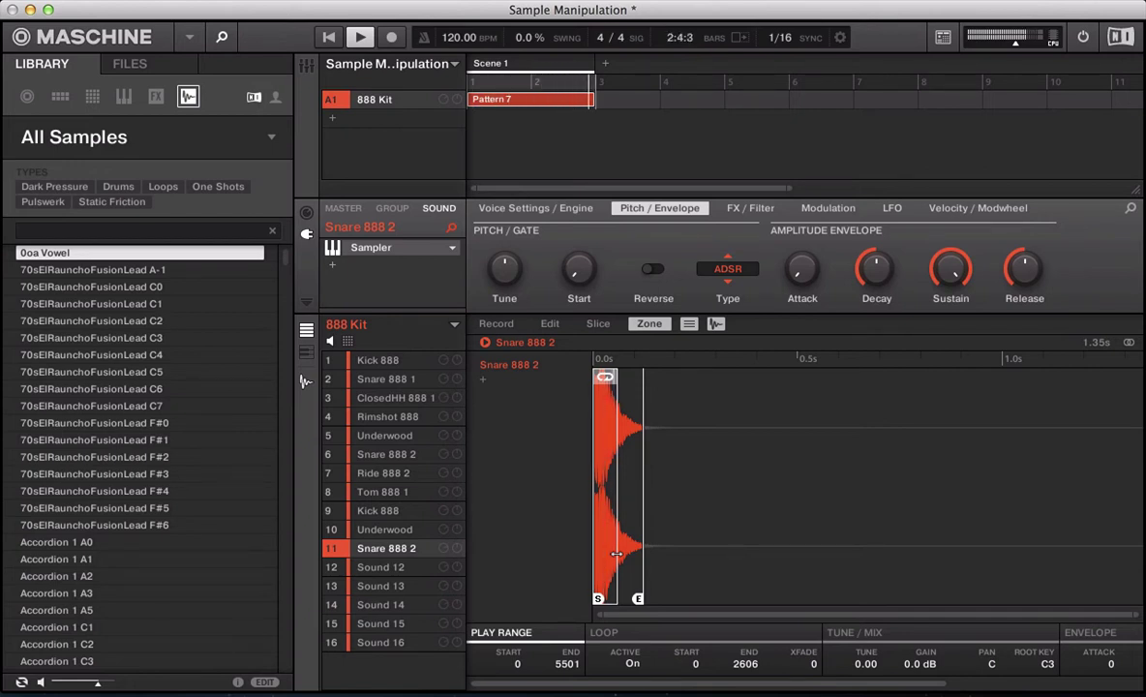
Return to the pattern view and record Tune automation that rises at the start of the long slot 11 snare note
mouse_move(505, 273)
click(306, 330)
mouse_move(503, 274)
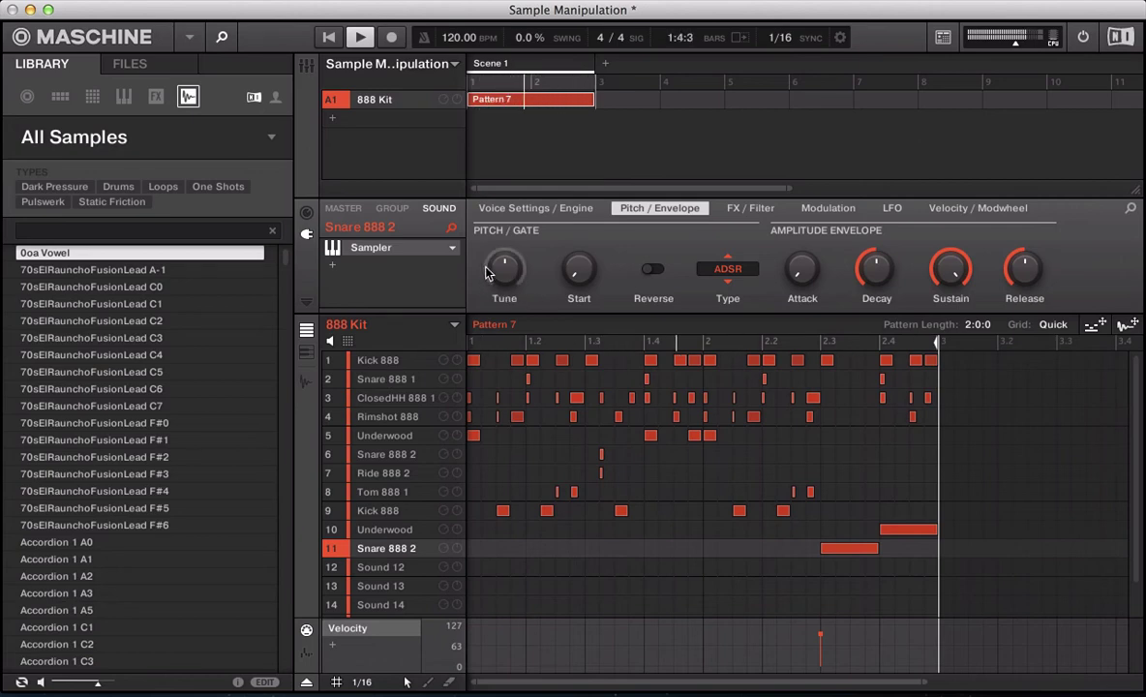
click(487, 273)
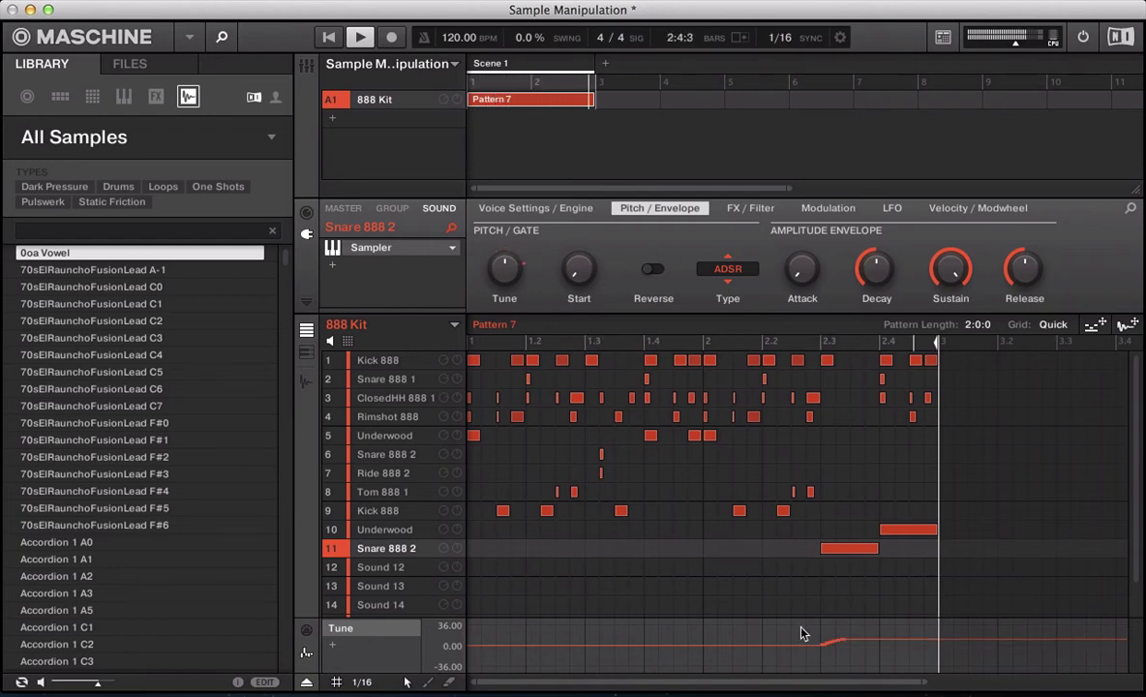
Stop playback, compare the slot 6 and slot 11 snares' settings, and review slot 11's zone waveform before returning to the pattern
key(space)
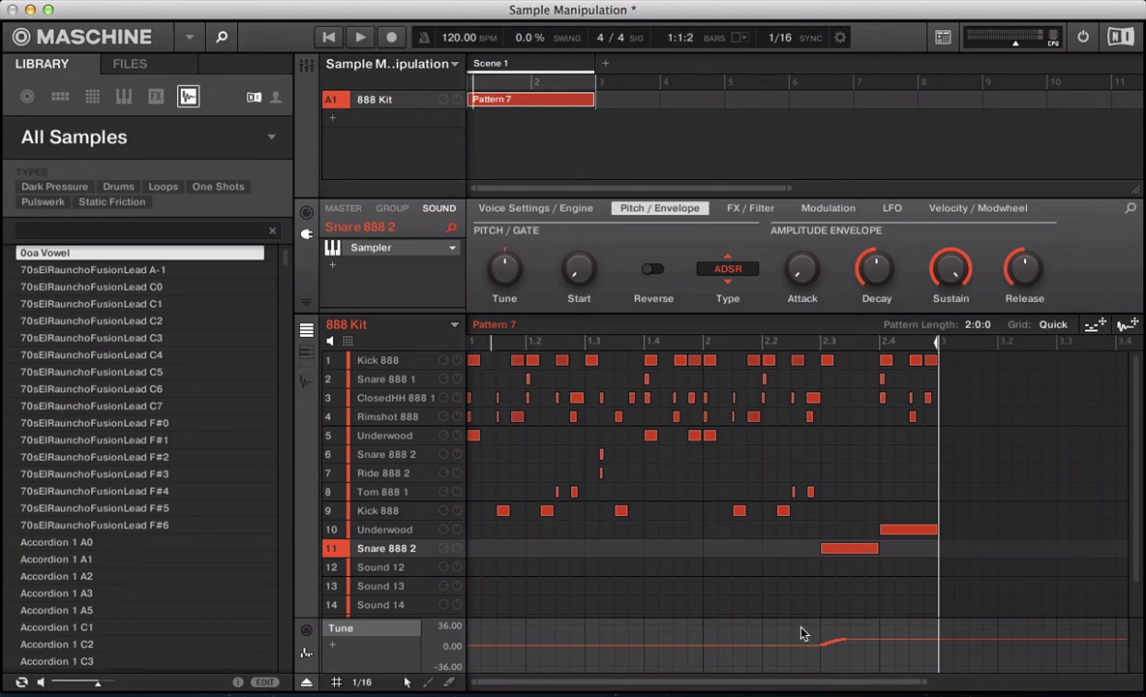
click(373, 459)
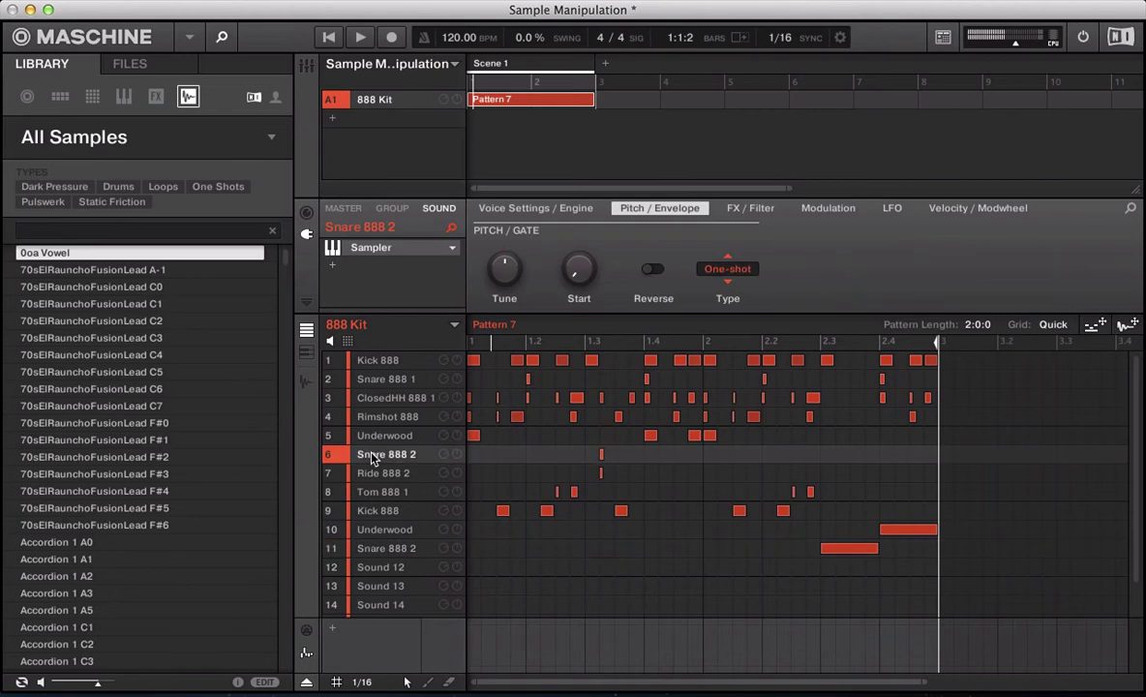
click(390, 553)
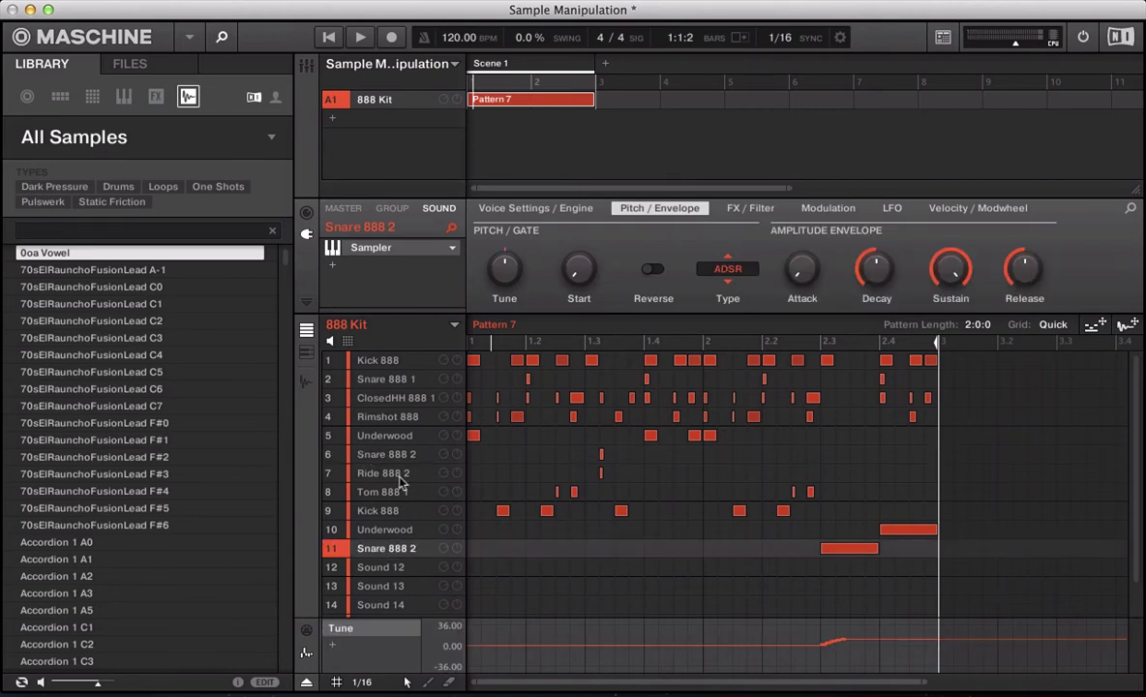
click(301, 372)
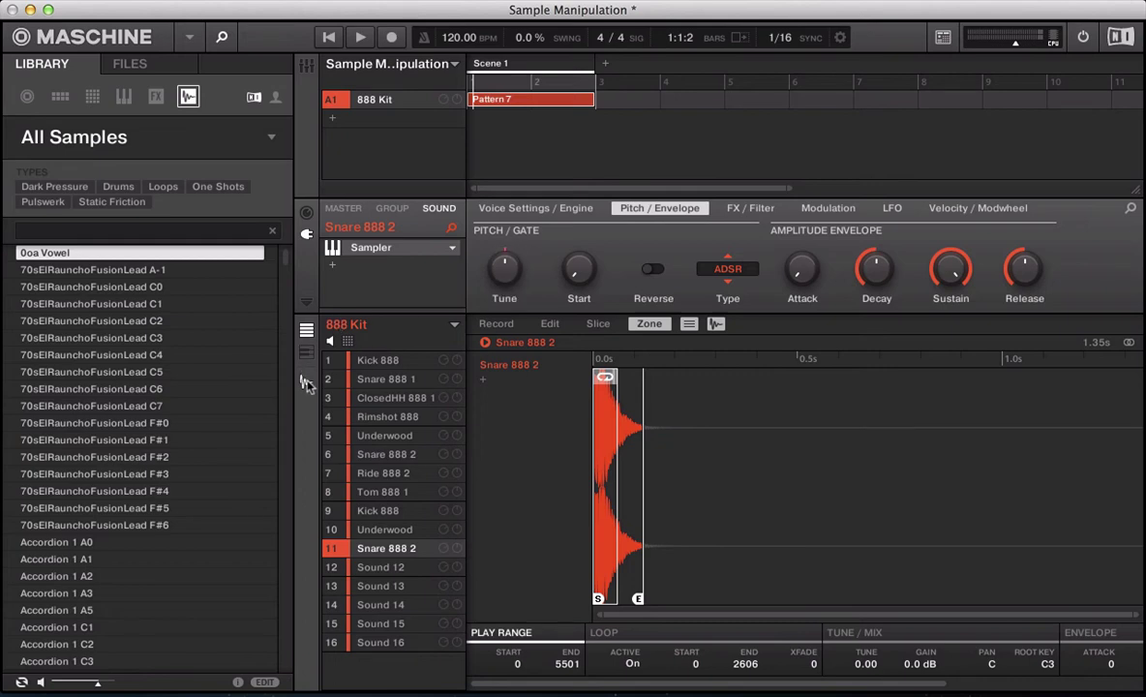
click(305, 384)
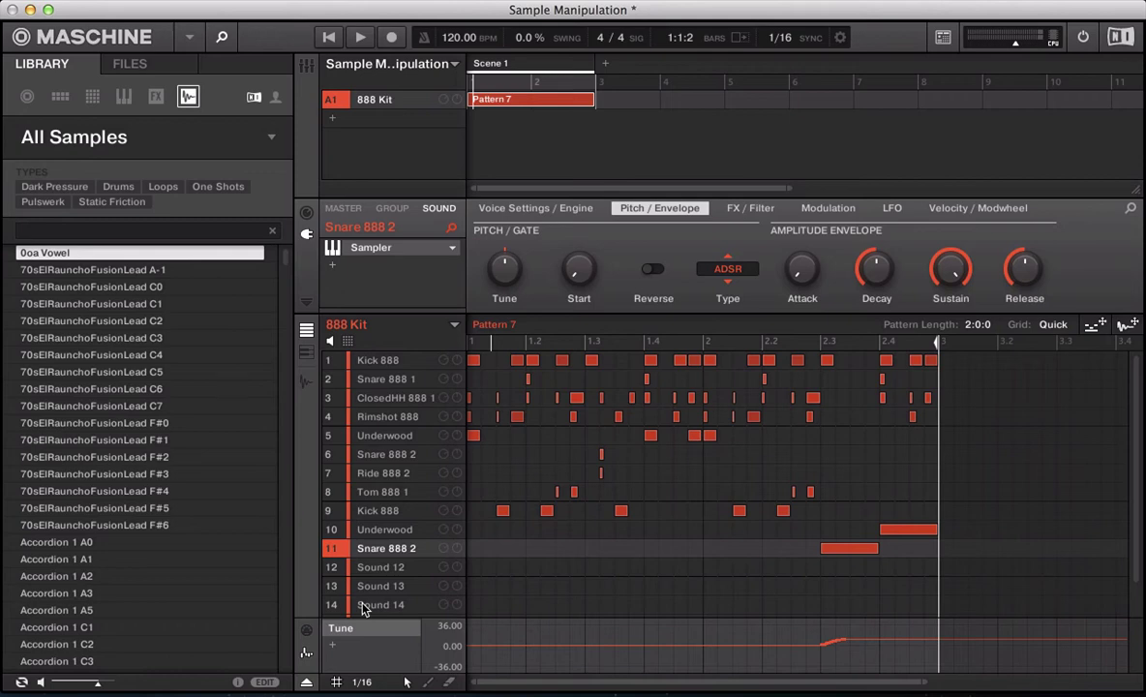
Duplicate the Kick 888 sound from slot 1 into the empty slot 12
click(377, 361)
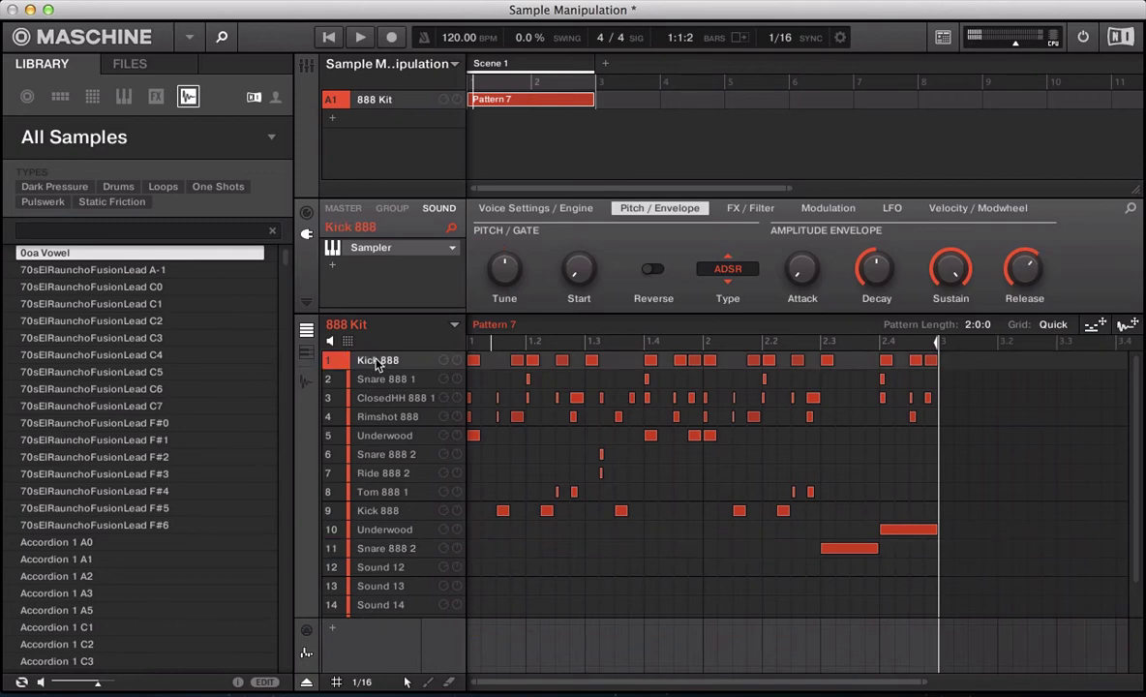
right_click(378, 361)
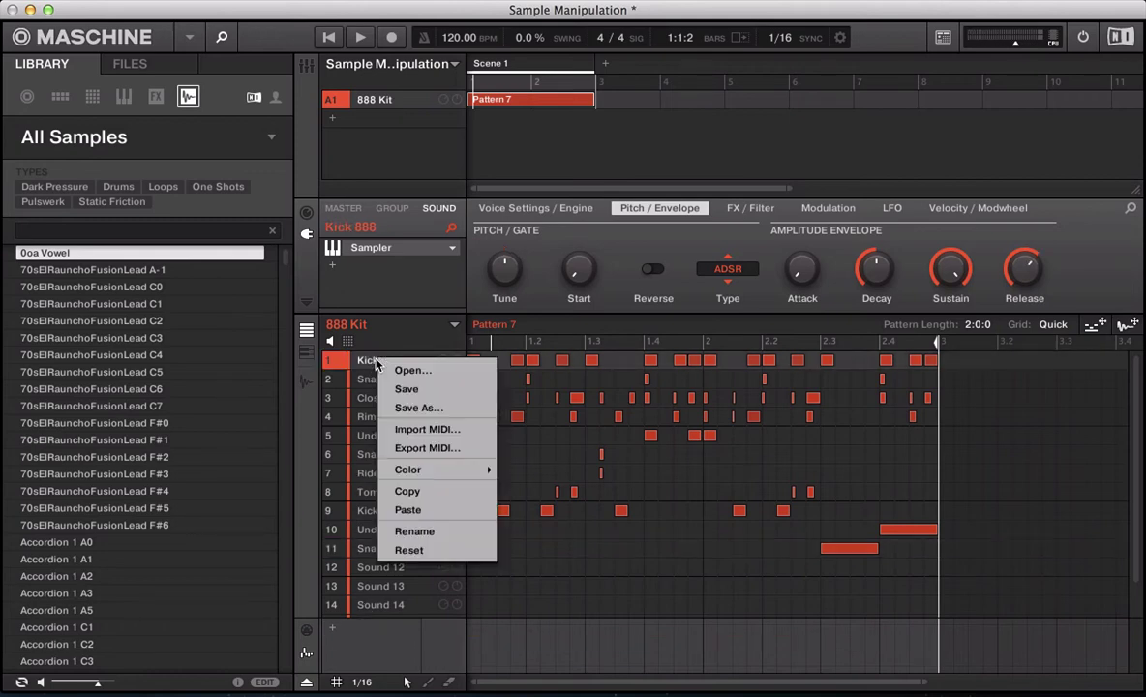
click(438, 489)
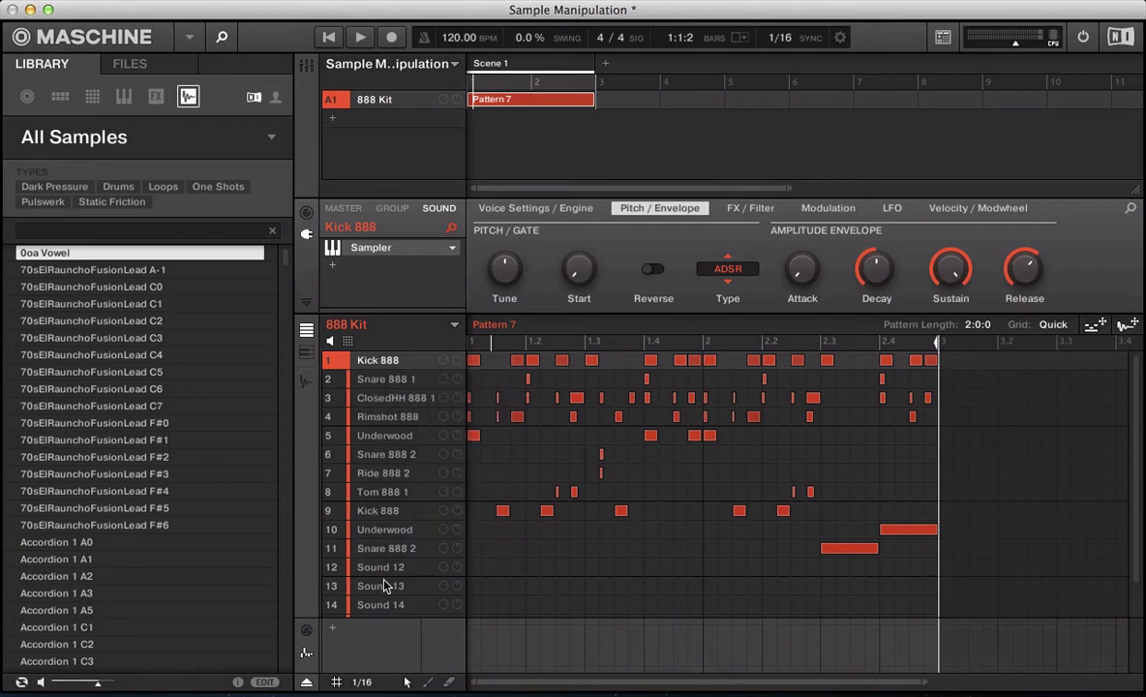
click(378, 567)
right_click(377, 567)
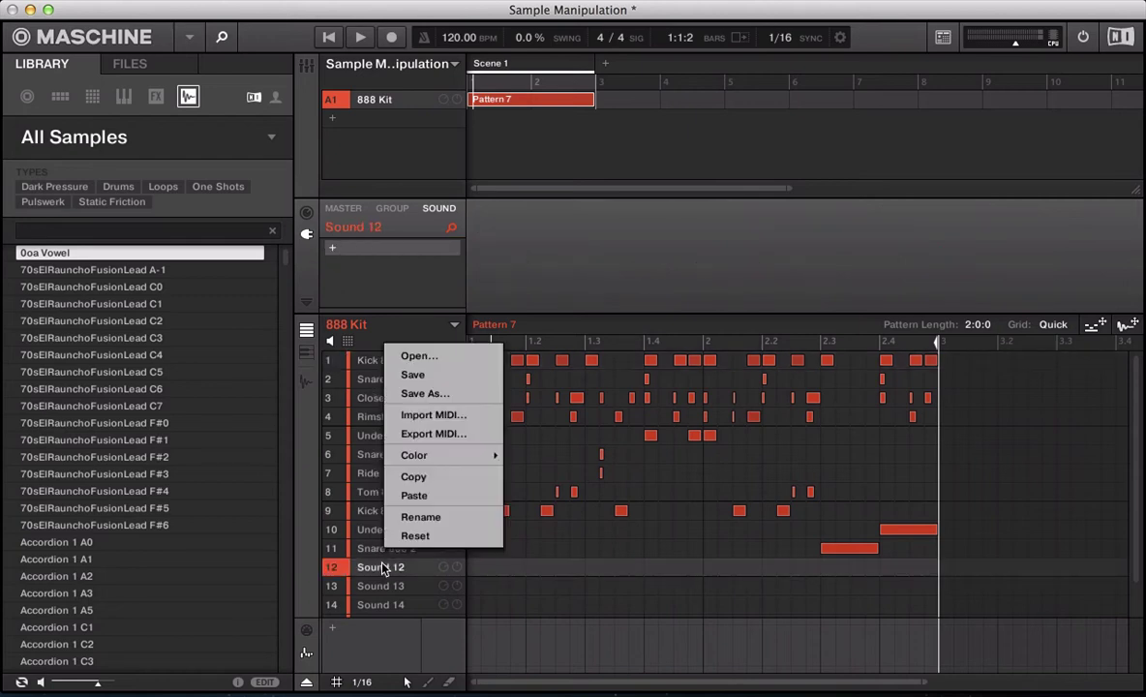
click(413, 495)
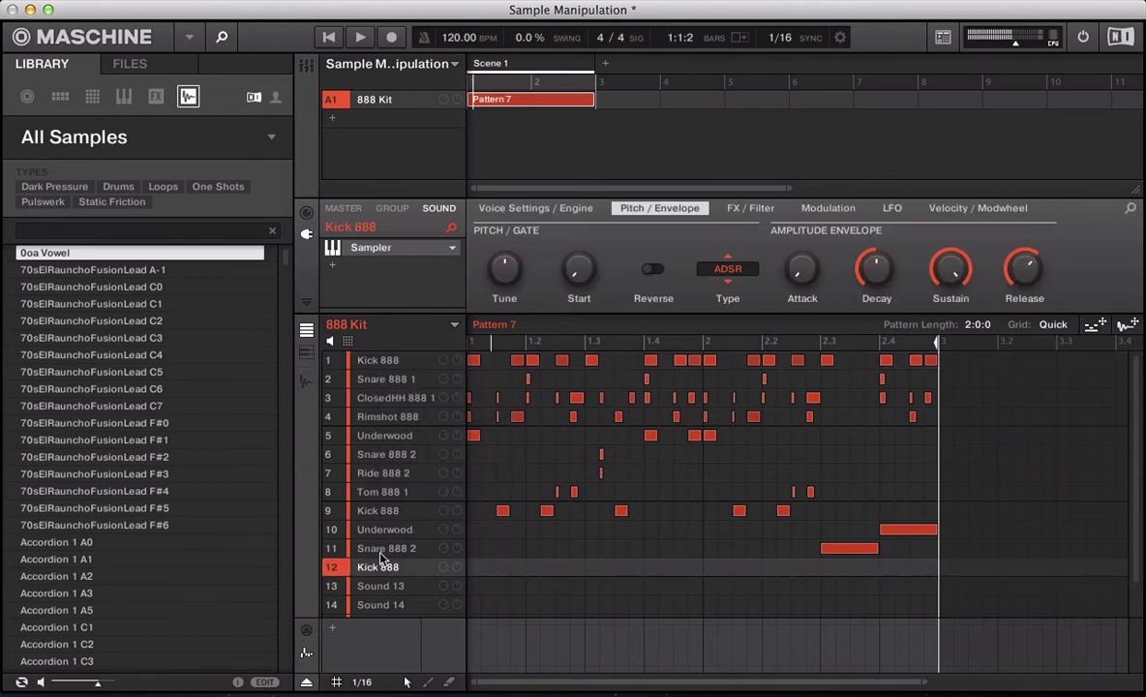
Open the slot 12 kick's sample for editing, try a Beat-mode stretch with Tune 9.00, and undo it
click(306, 380)
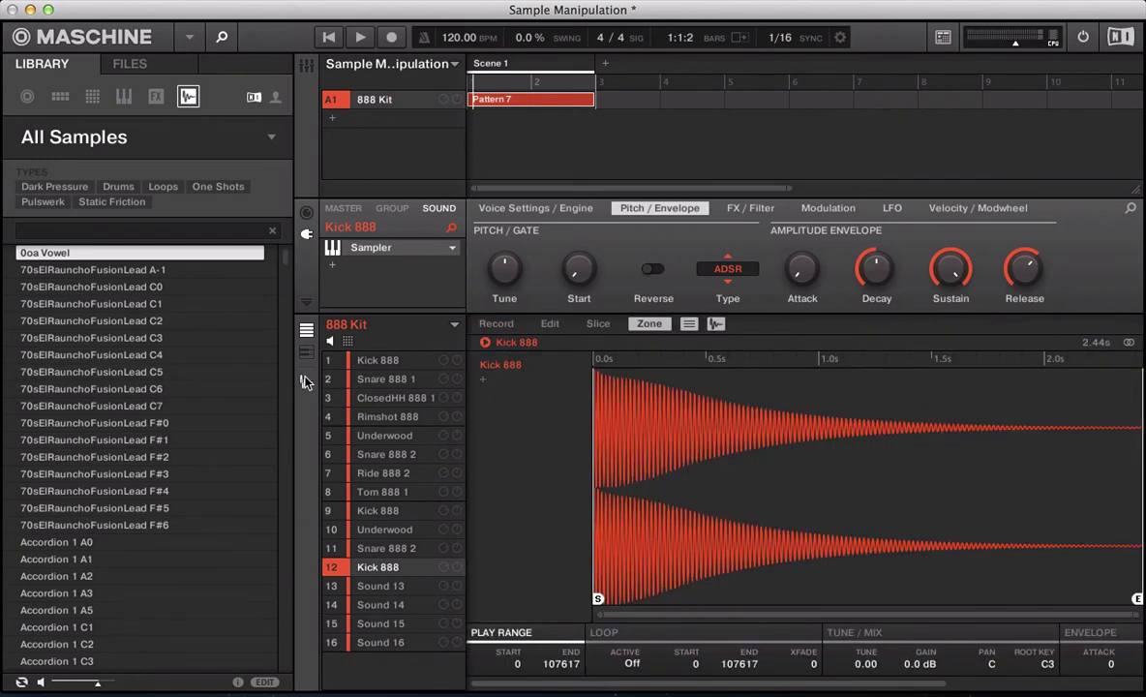
click(548, 325)
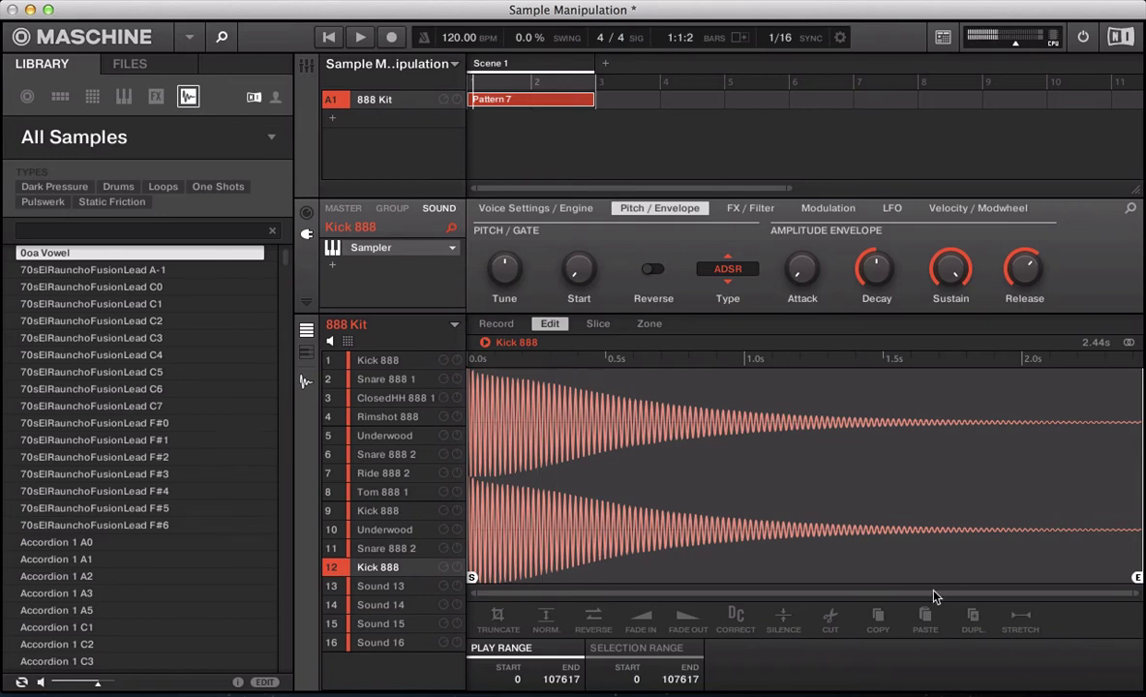
click(1026, 619)
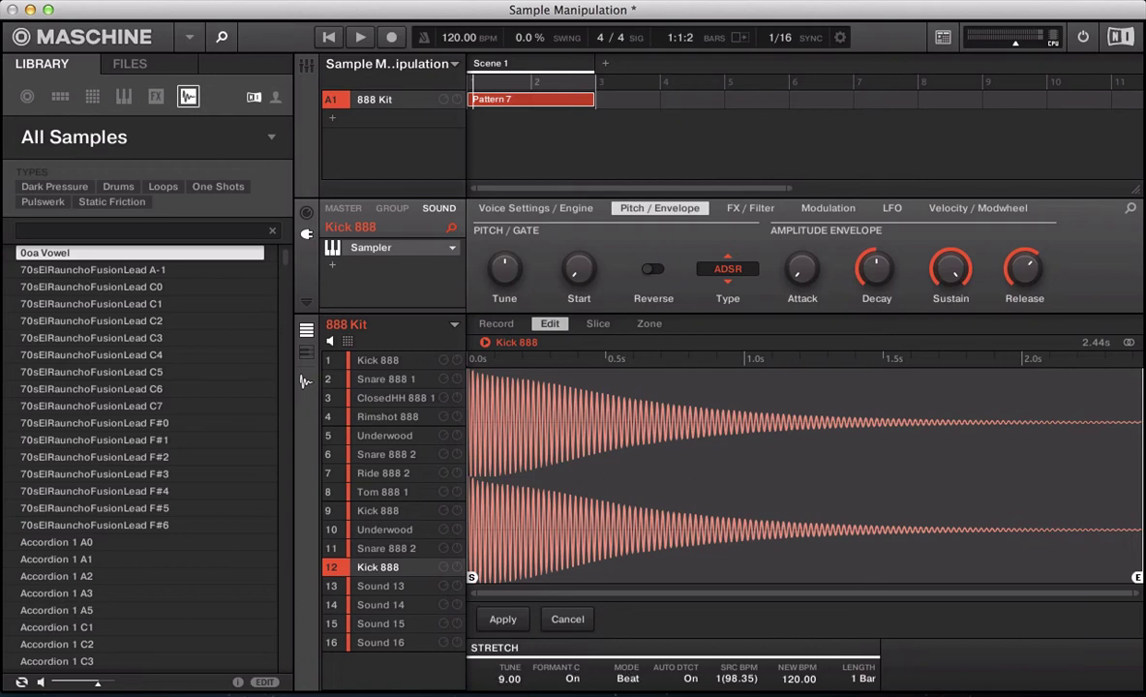
click(502, 618)
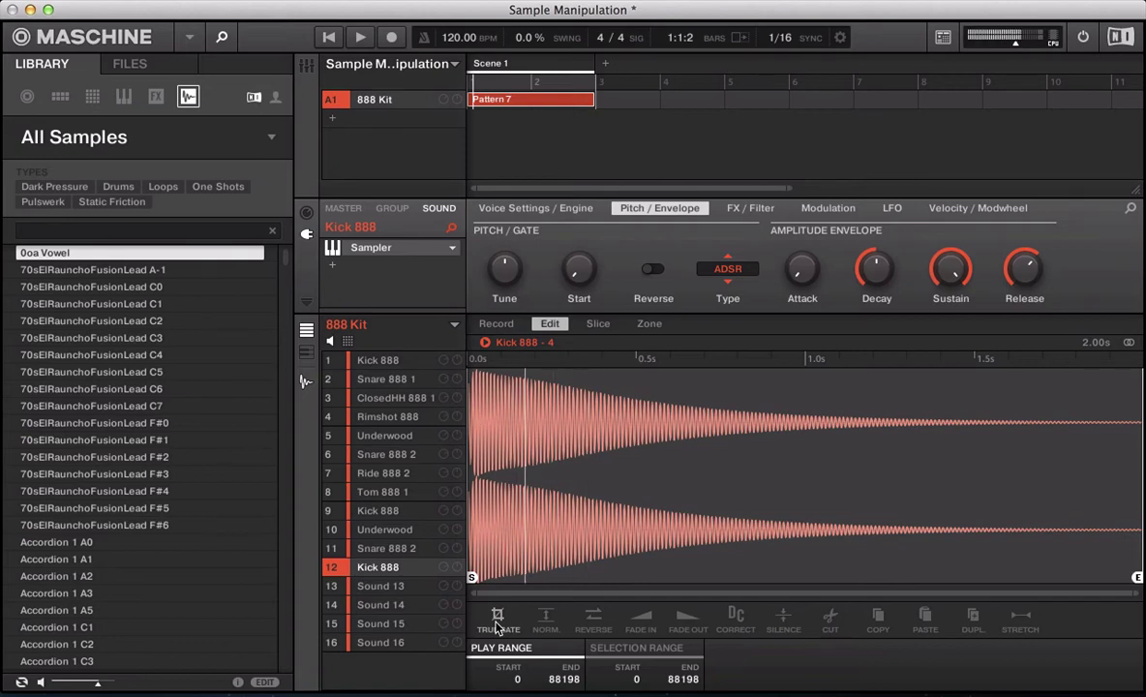
key(ctrl+z)
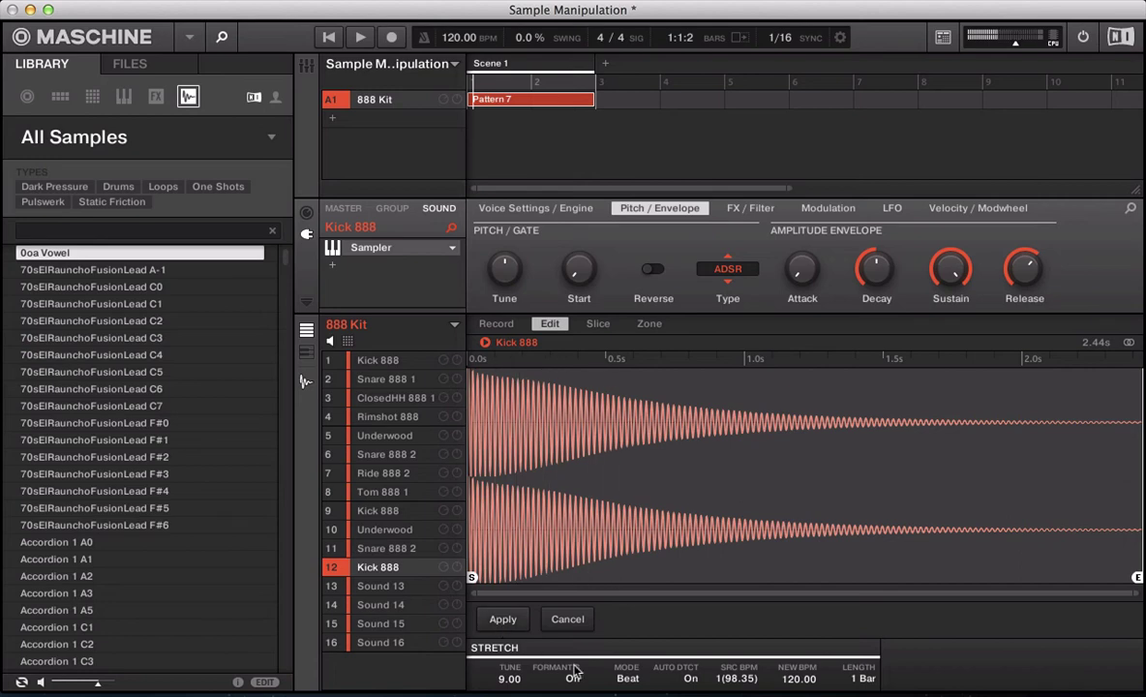
Slow the slot 12 kick to about 4.92 s with a Free-mode stretch and set its sampler Tune to 12.00
click(635, 680)
click(621, 646)
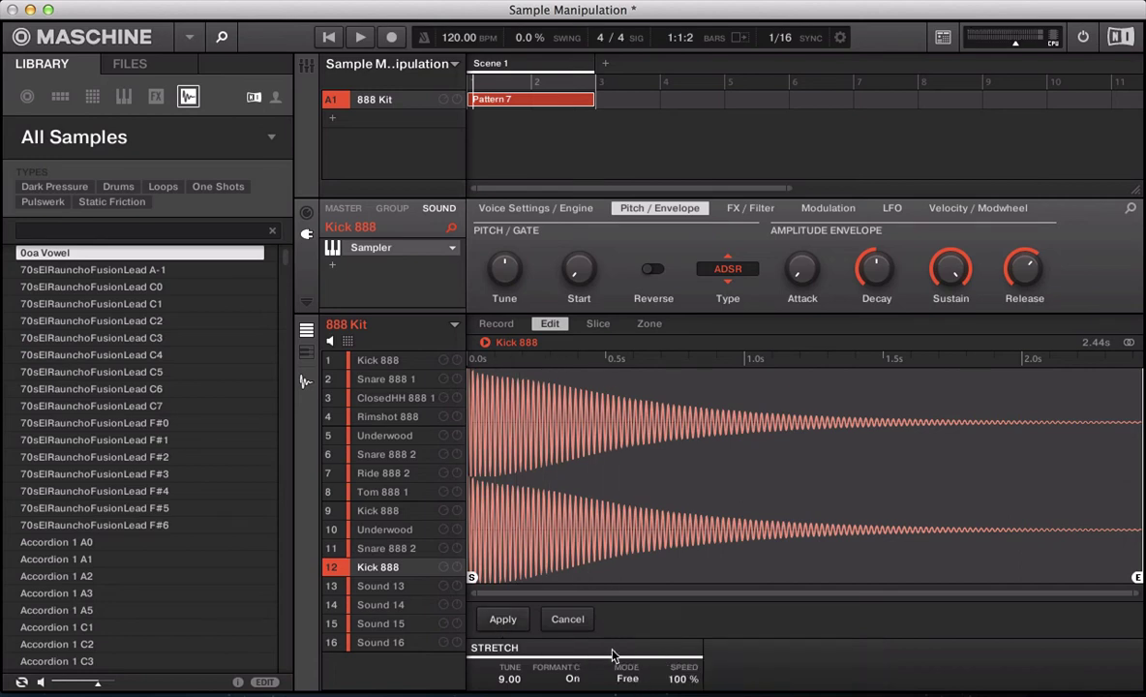
drag(683, 681, 683, 693)
click(496, 620)
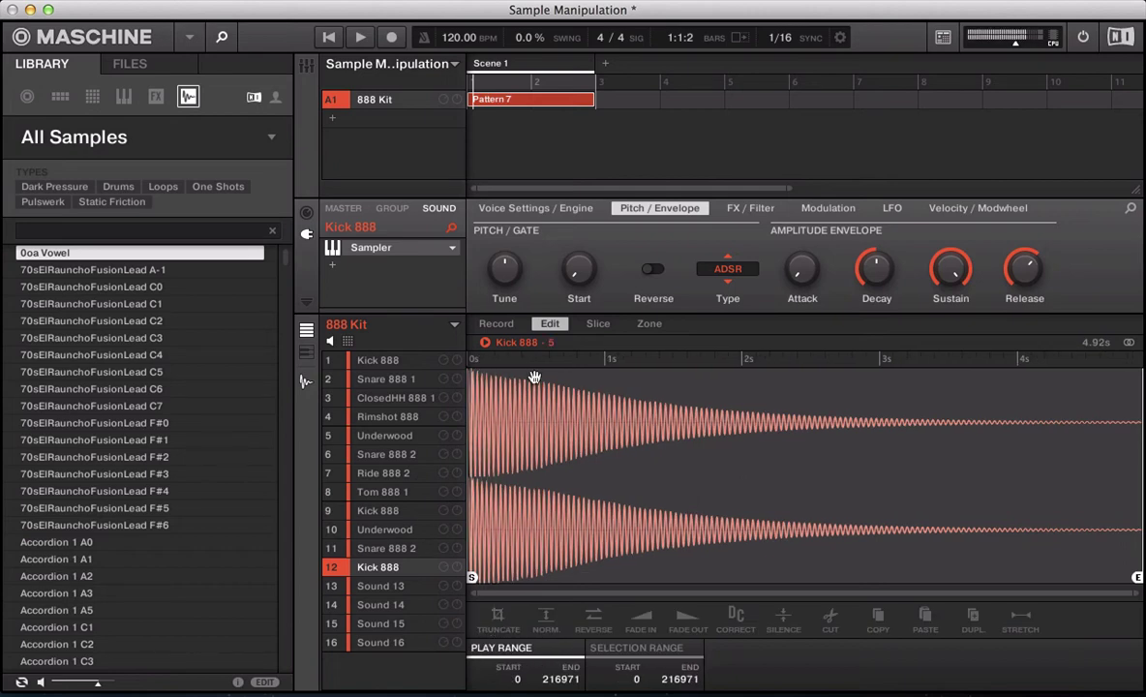
mouse_move(504, 275)
mouse_move(504, 275)
mouse_down()
mouse_move(505, 244)
mouse_move(504, 262)
mouse_up()
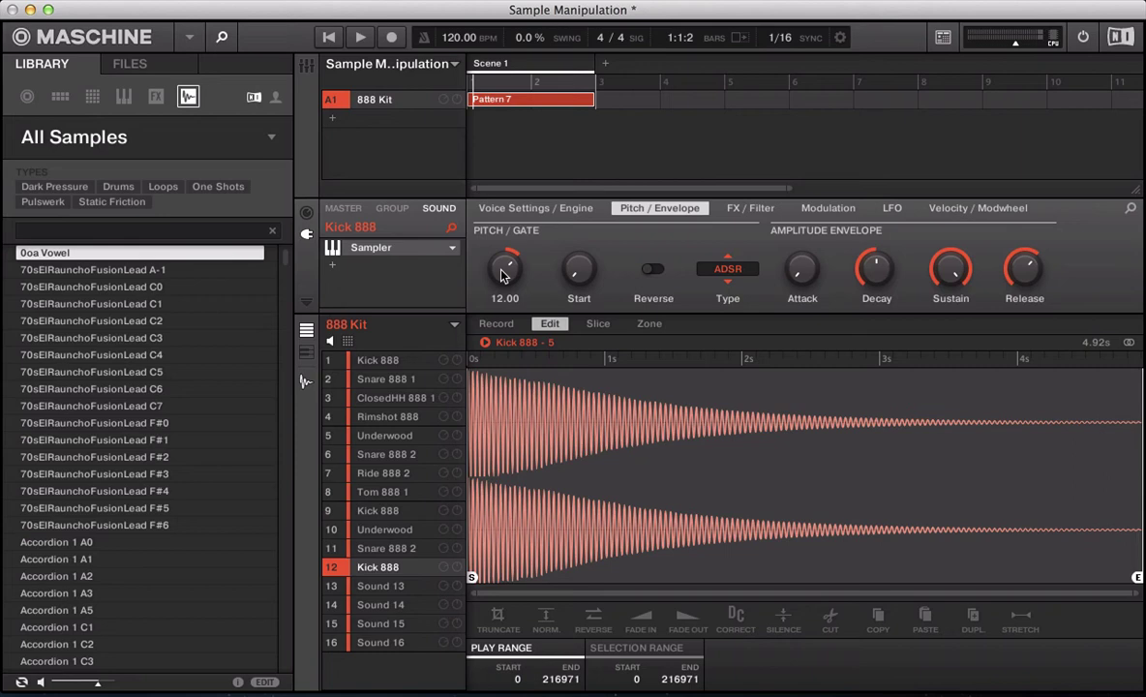
Mute the slot 12 kick and set up empty slot 13 to record from the Internal source with Master as input
click(381, 590)
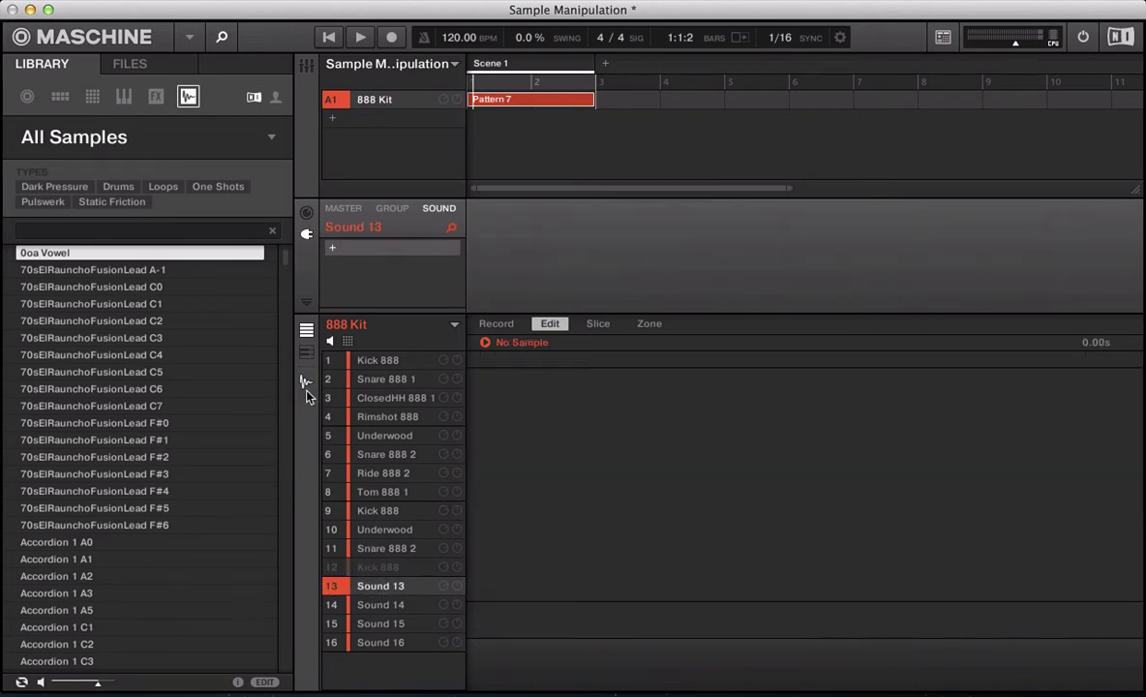
click(305, 330)
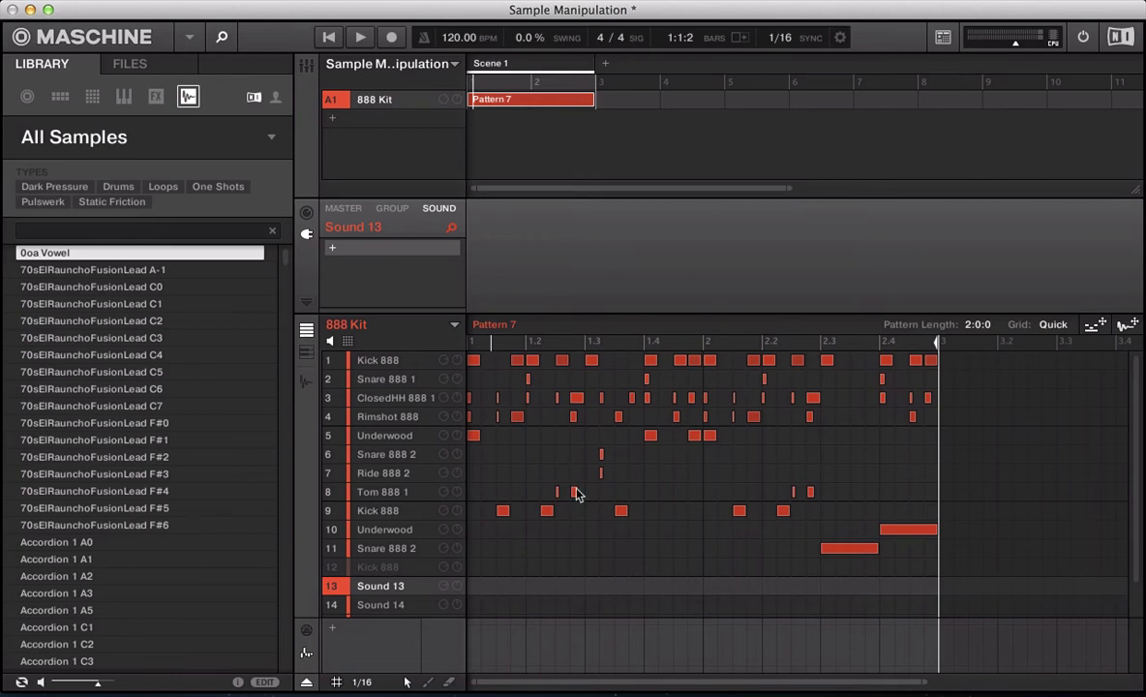
click(306, 380)
key(space)
click(497, 326)
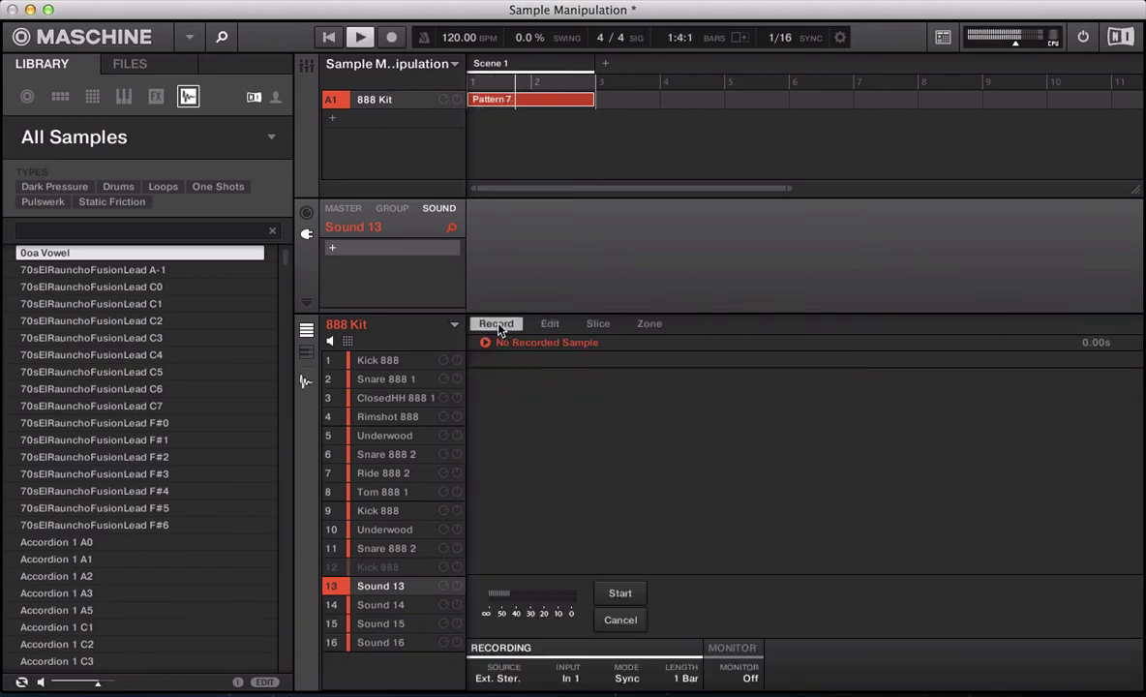
click(498, 678)
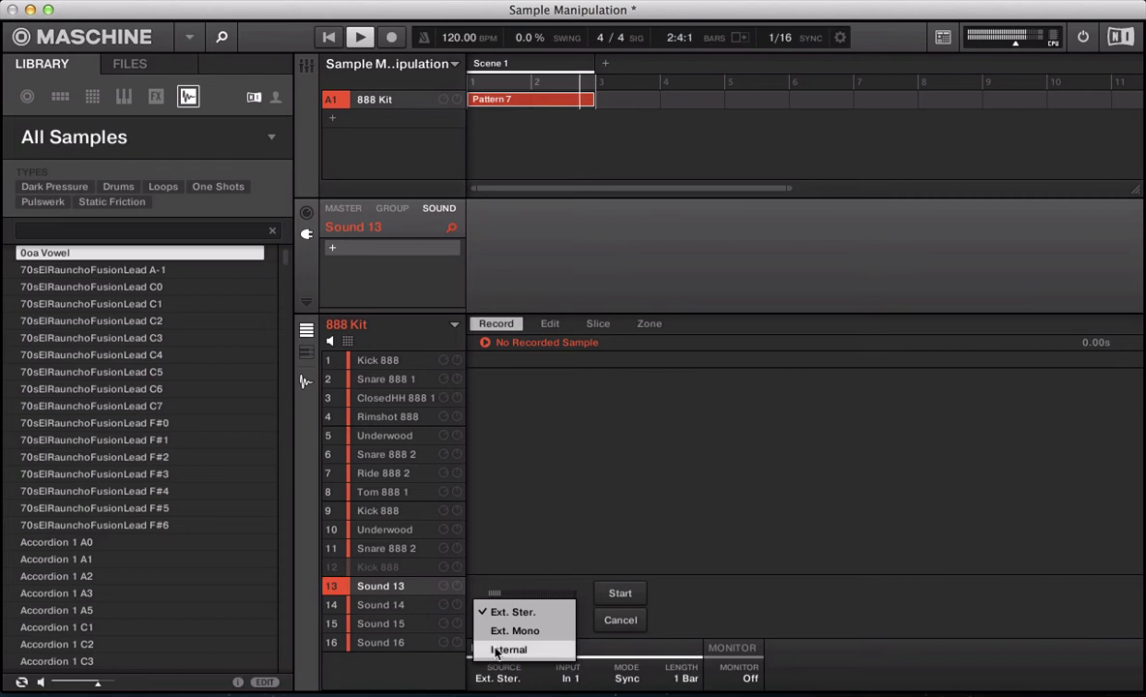
click(507, 649)
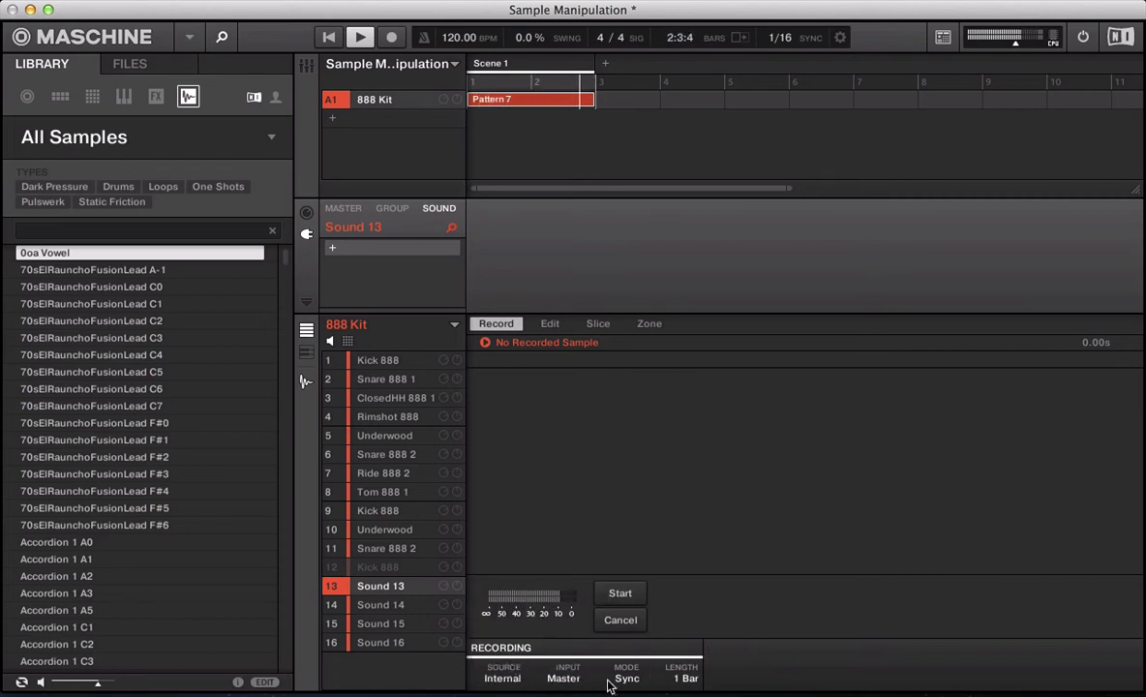
key(space)
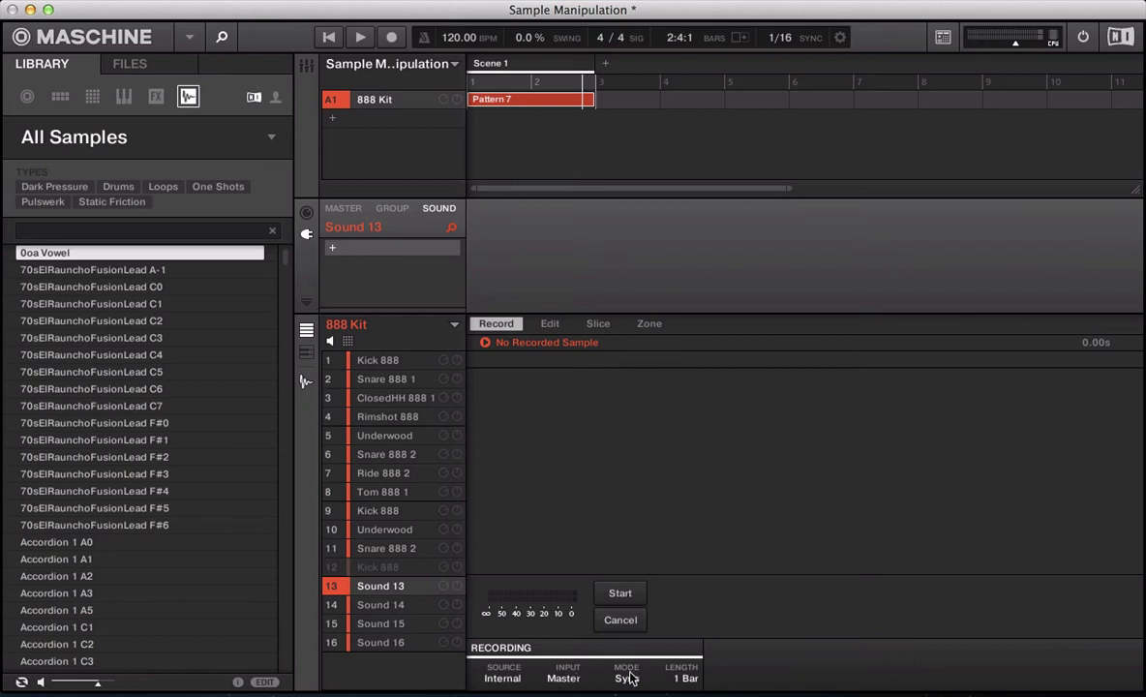
click(563, 678)
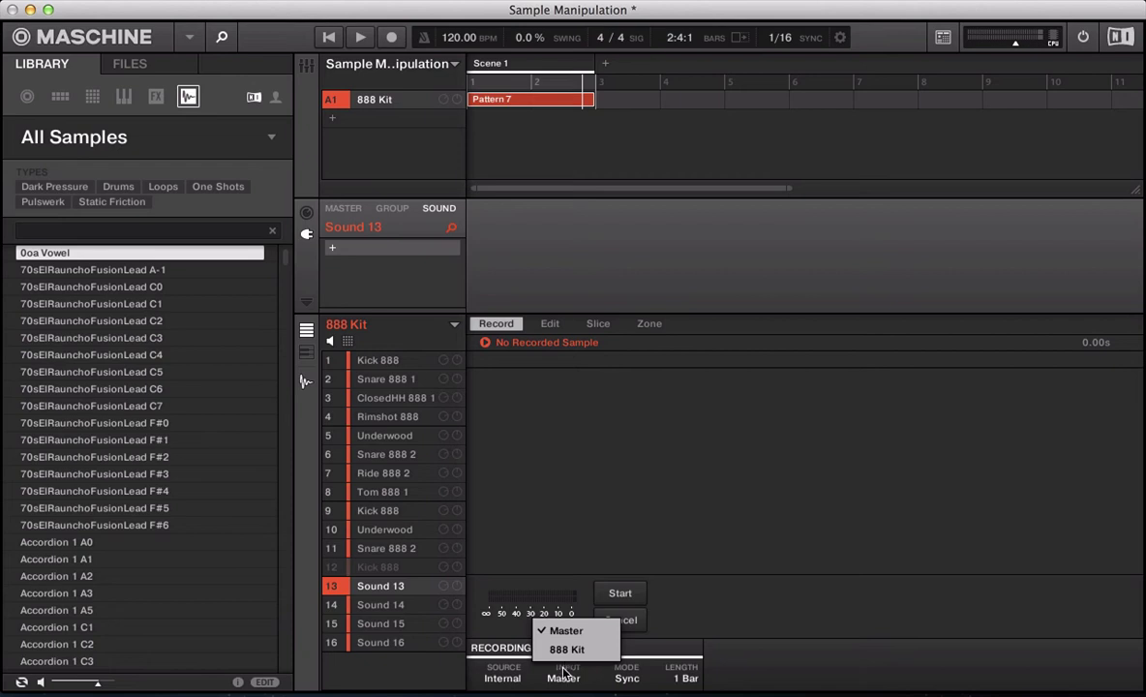
click(567, 683)
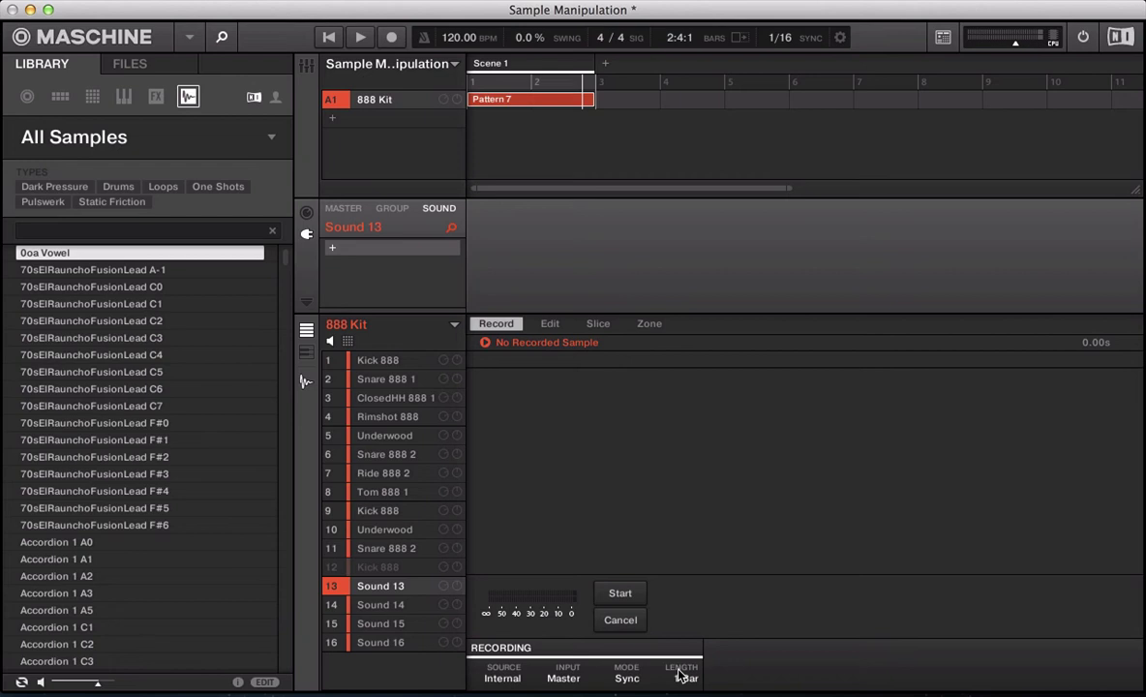
Record one synced bar of the playing pattern into slot 13 and audition the recorded take
click(611, 600)
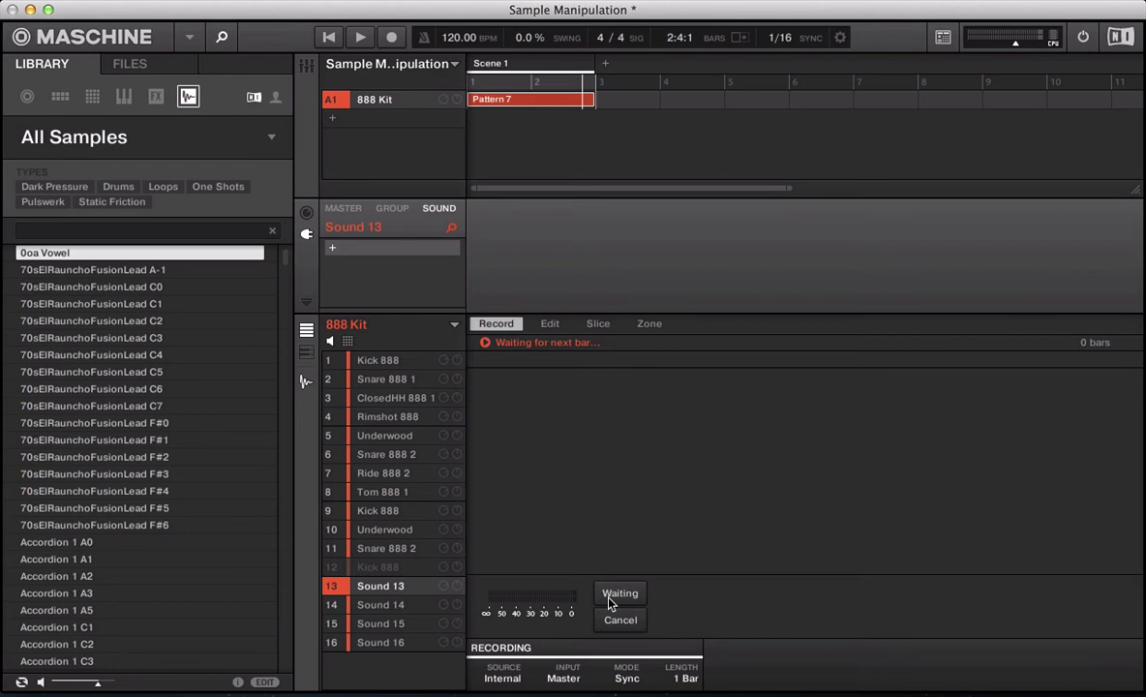
key(space)
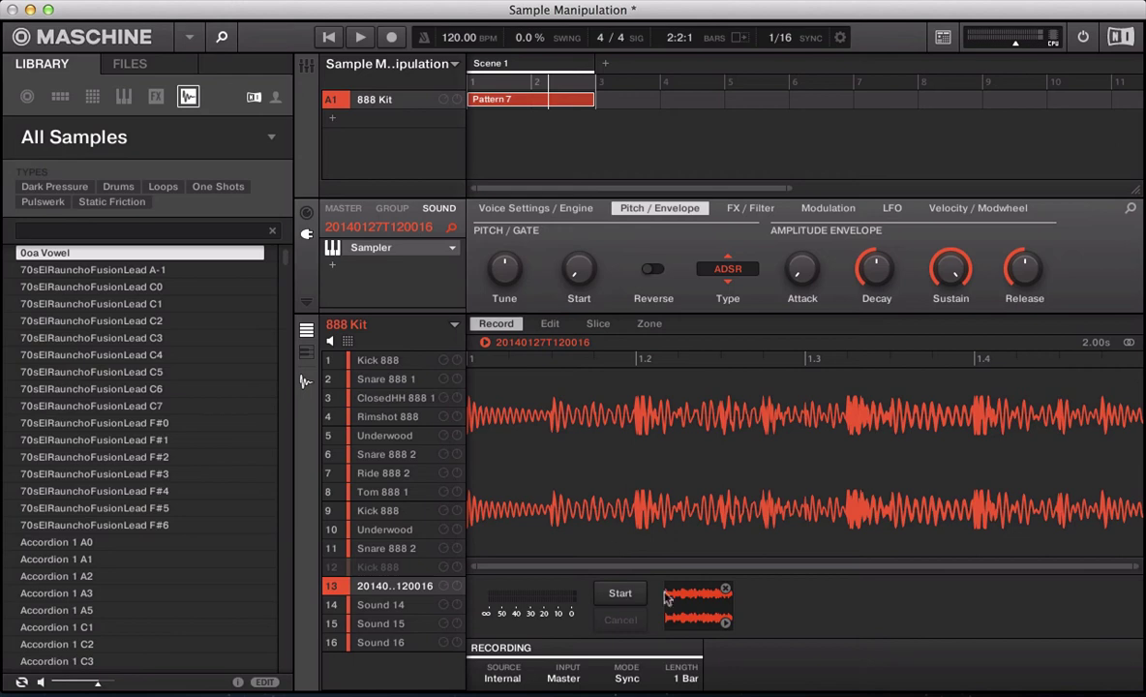
click(722, 625)
click(722, 624)
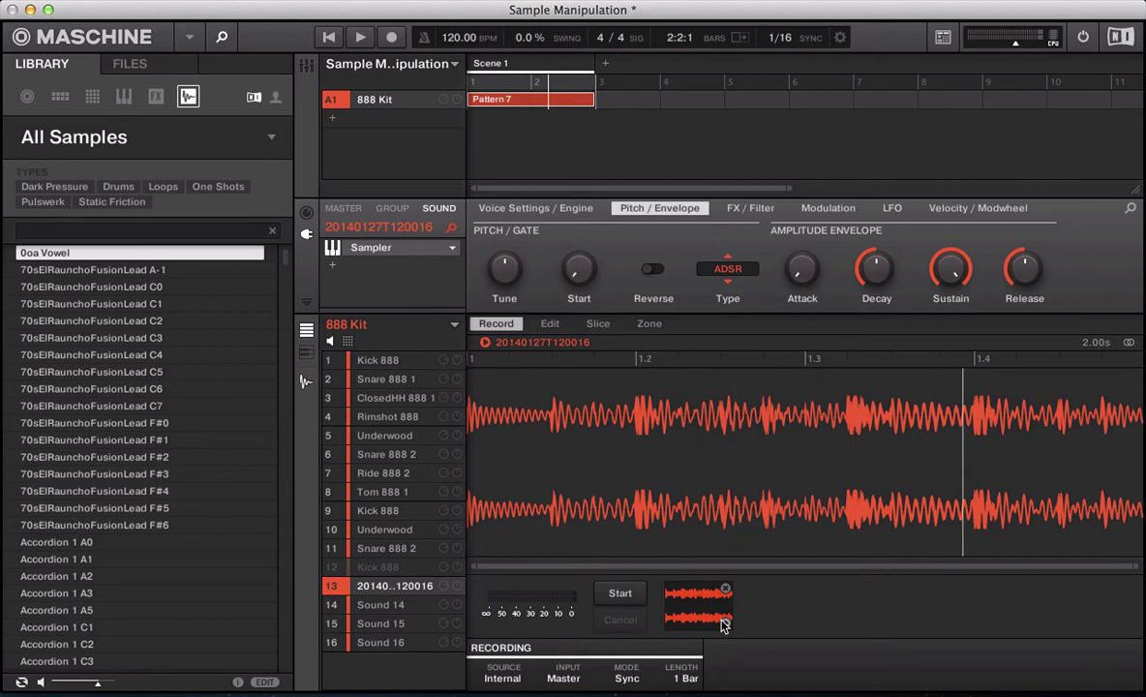
click(722, 624)
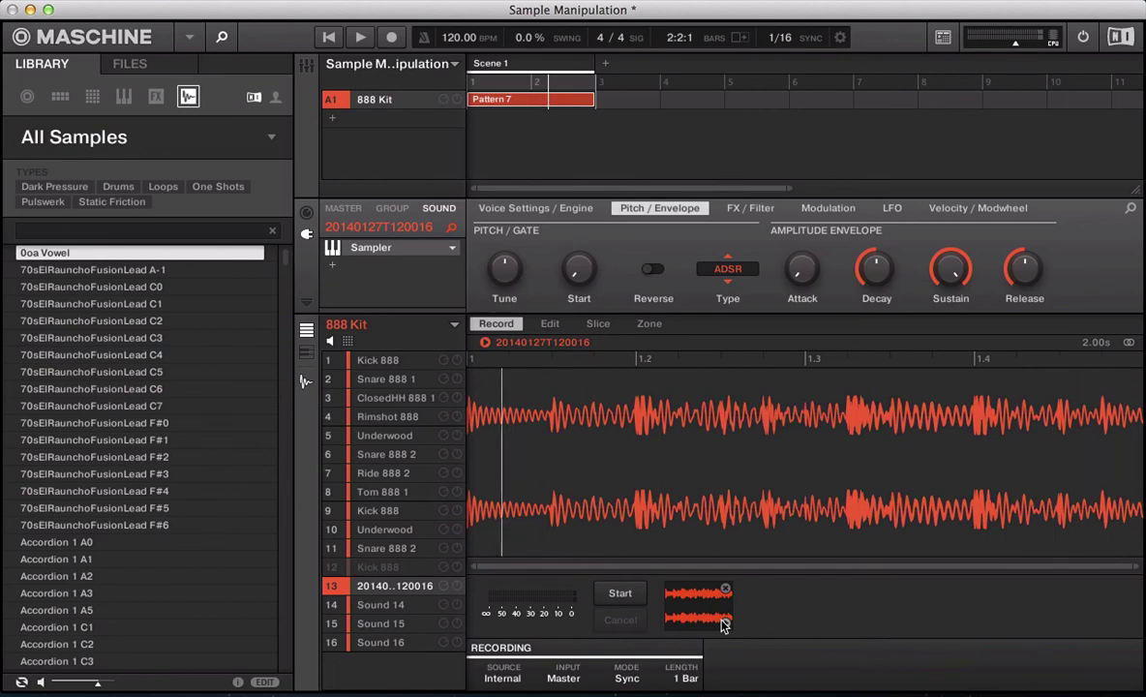
click(722, 624)
Return to the pattern view, audition the pattern, and delete all notes from beat 2.3 to the pattern's end
click(306, 381)
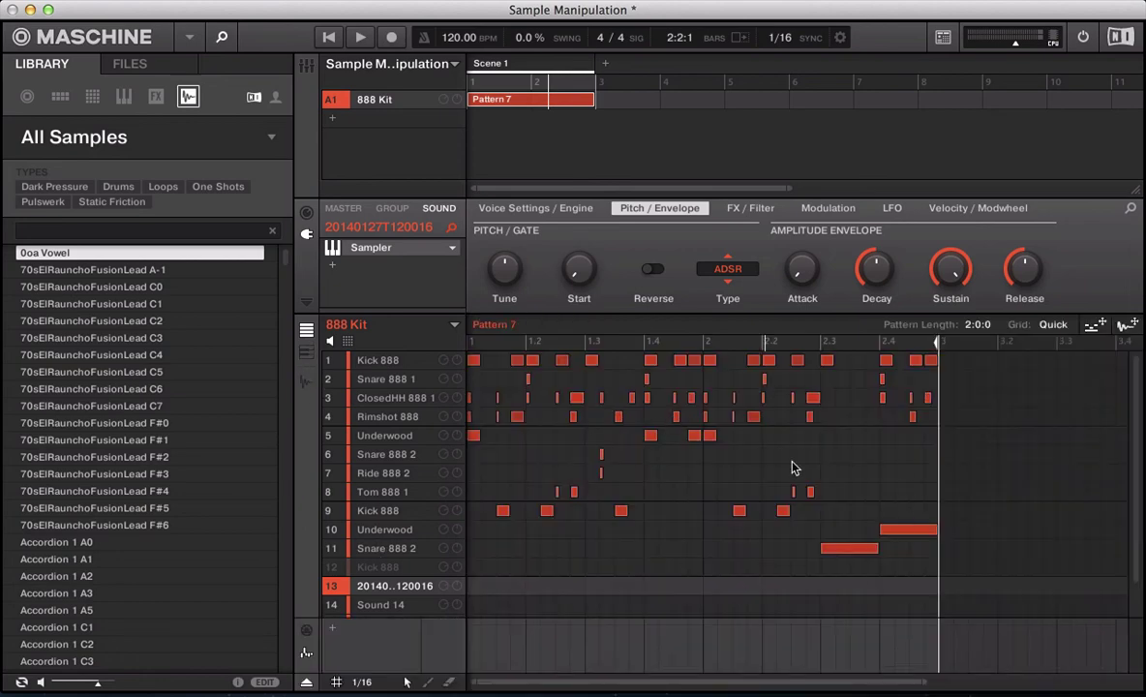
click(651, 470)
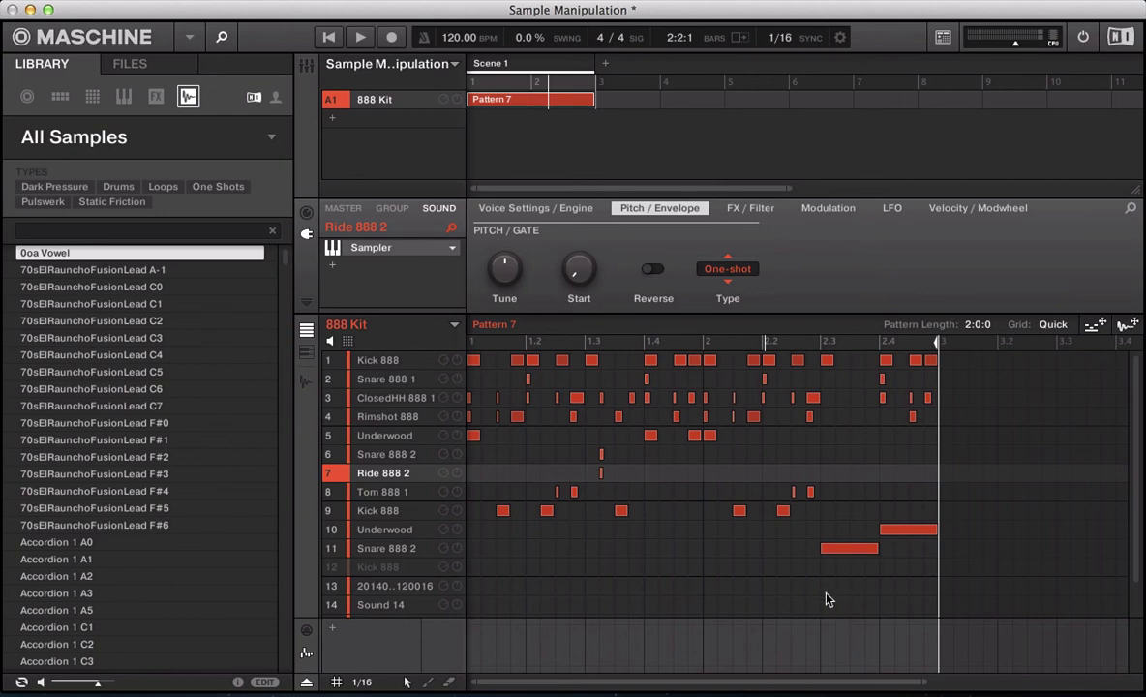
key(space)
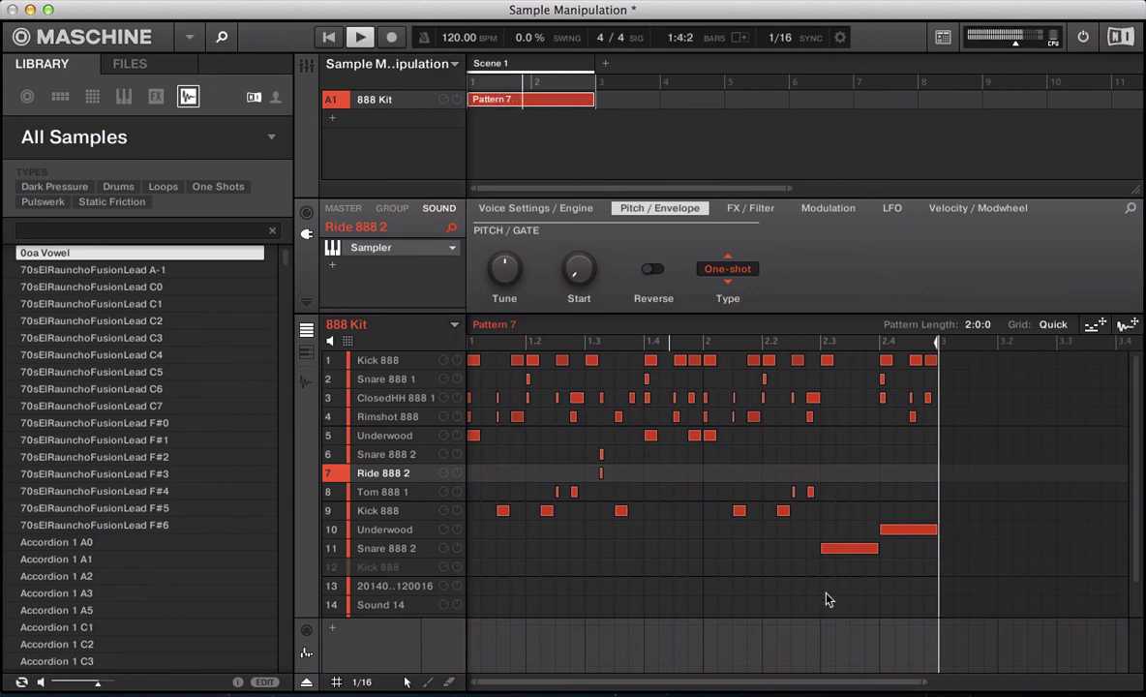
key(space)
drag(824, 586, 937, 363)
key(Delete)
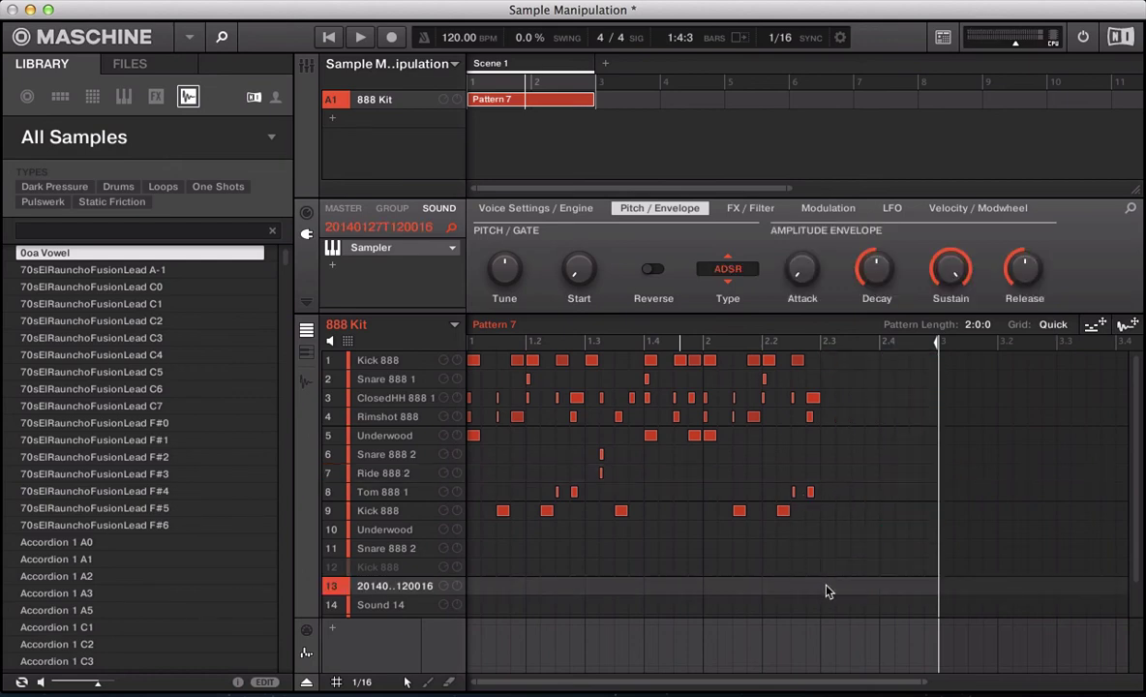
Add a note for the resampled slot 13 sound from beat 2.3 to the pattern's end, audition it, and show note velocities
drag(827, 591, 927, 587)
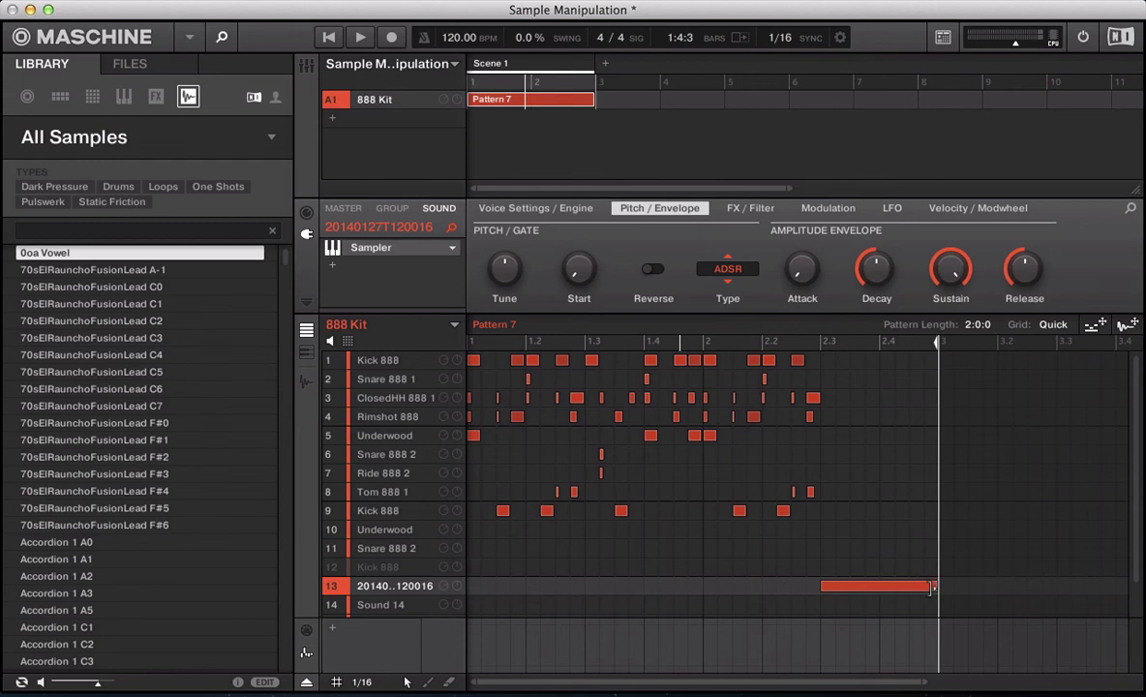
key(space)
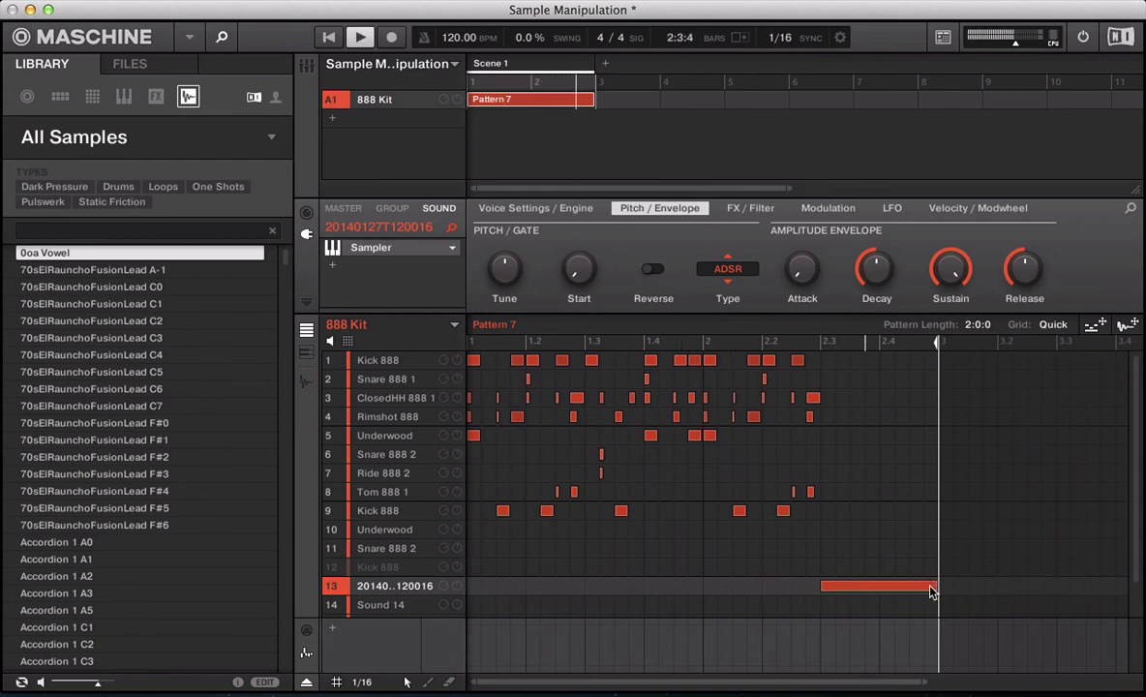
click(306, 630)
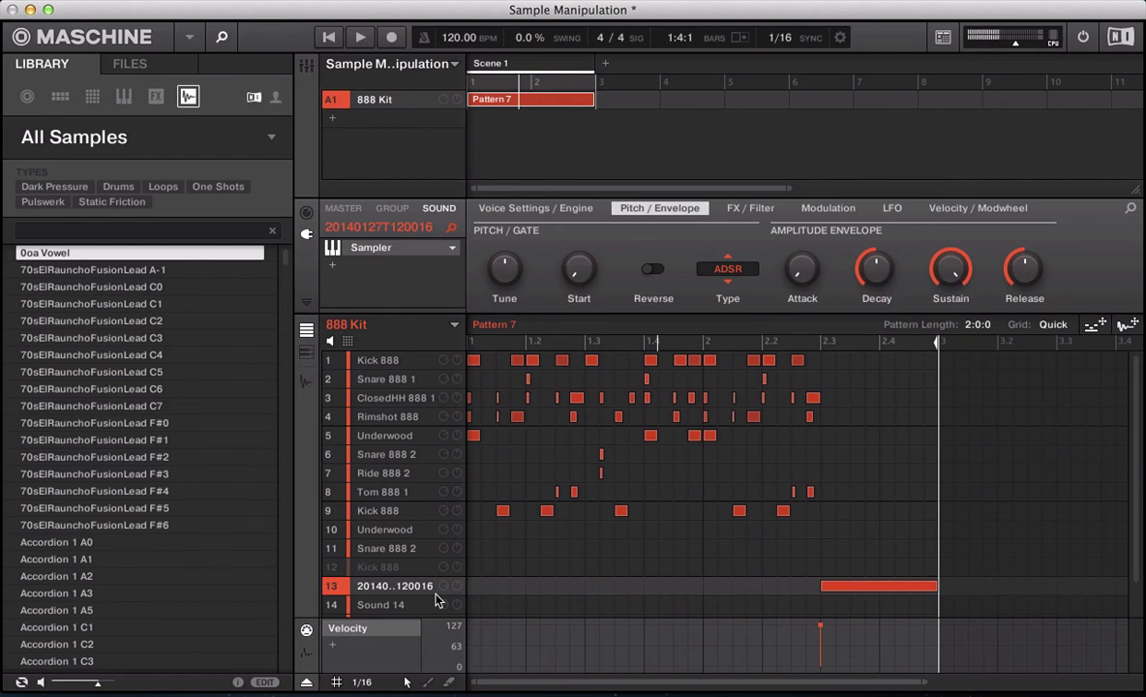
Add a Filter effect to the slot 13 sound, set to BP mode with a modulation Amount of 100 %
click(329, 267)
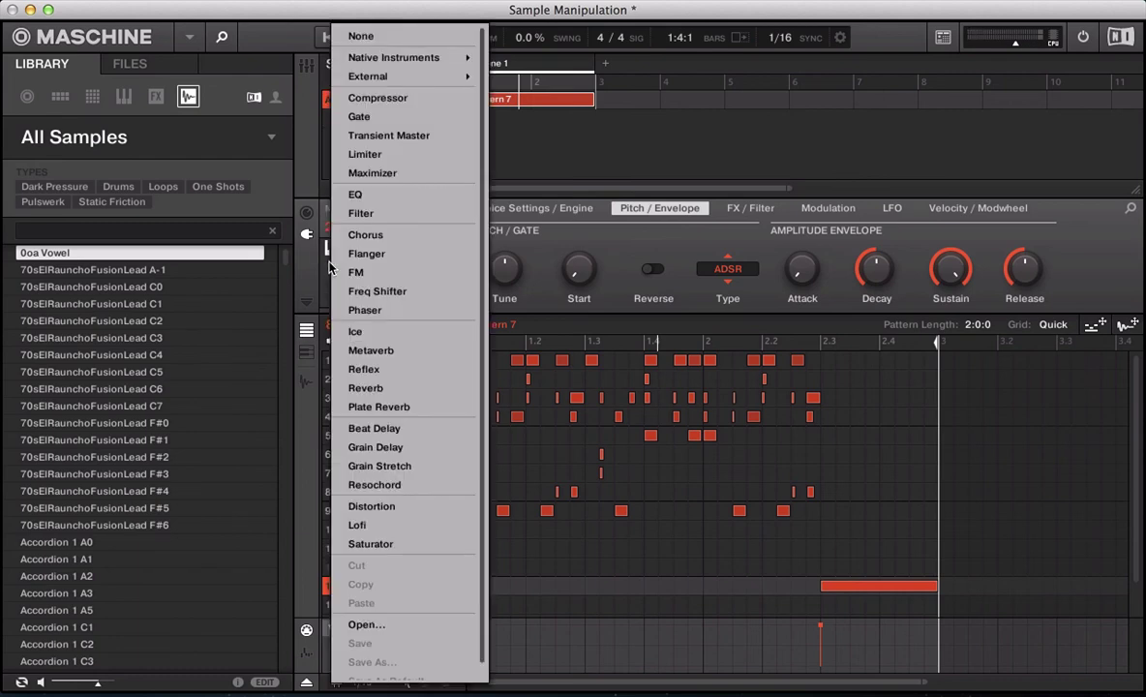
click(364, 213)
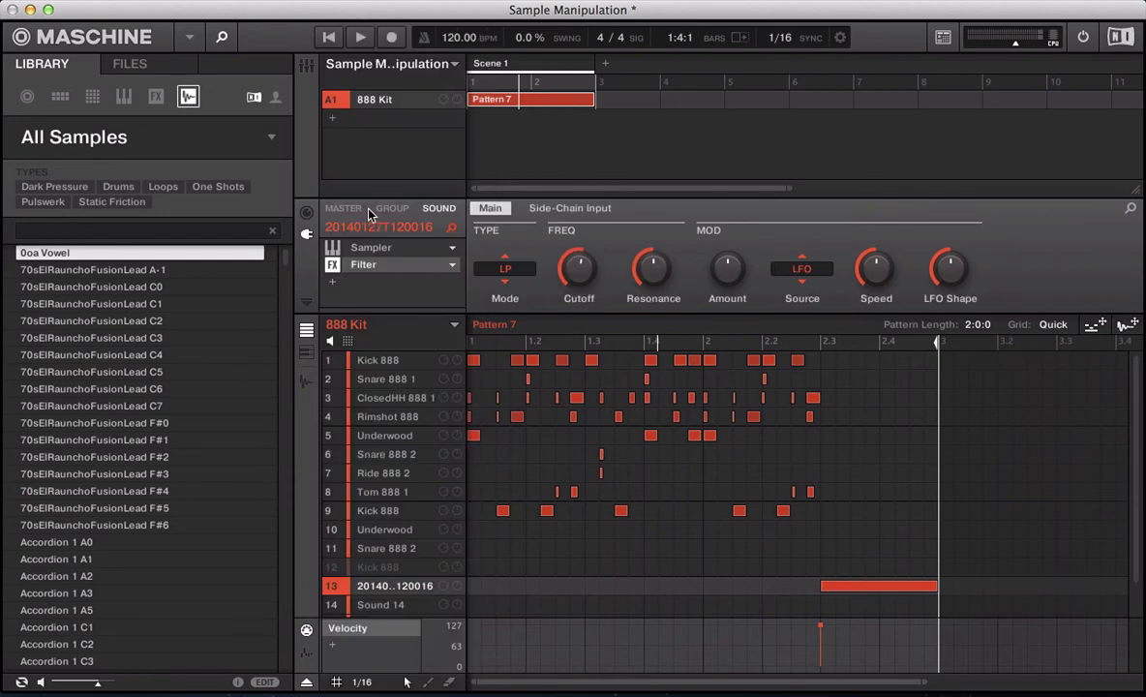
click(505, 268)
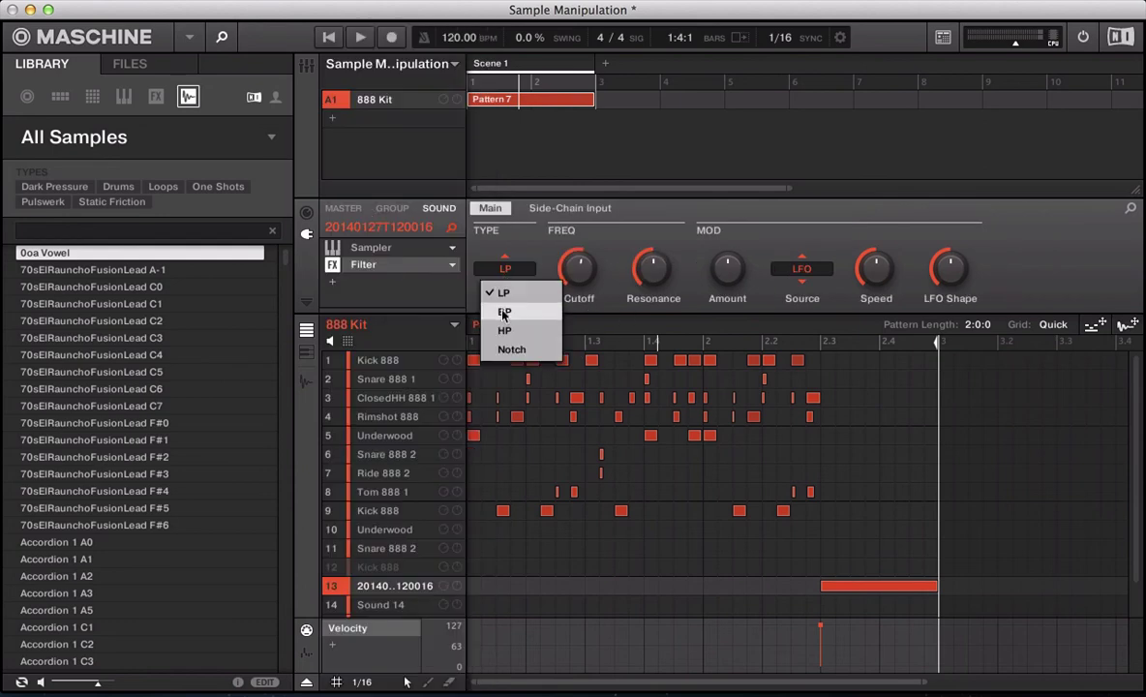
click(500, 309)
drag(728, 271, 728, 259)
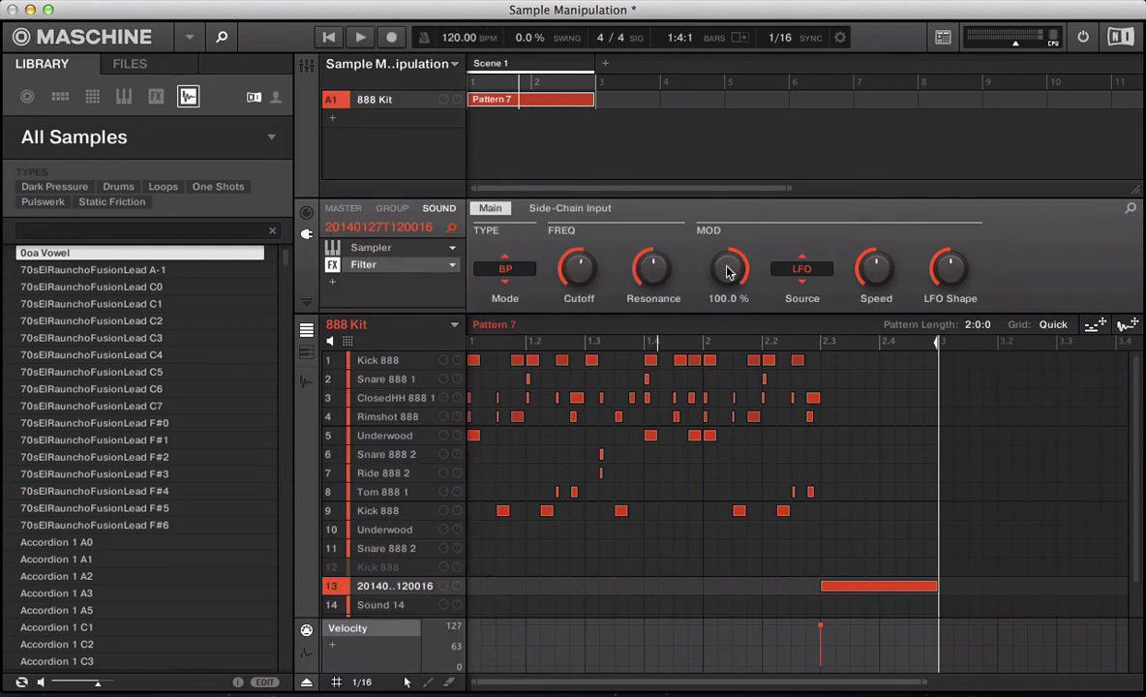
Set the filter's modulation Source to LFO Sync and, during playback, lower Cutoff and Amount and set Resonance to 39 %
click(802, 269)
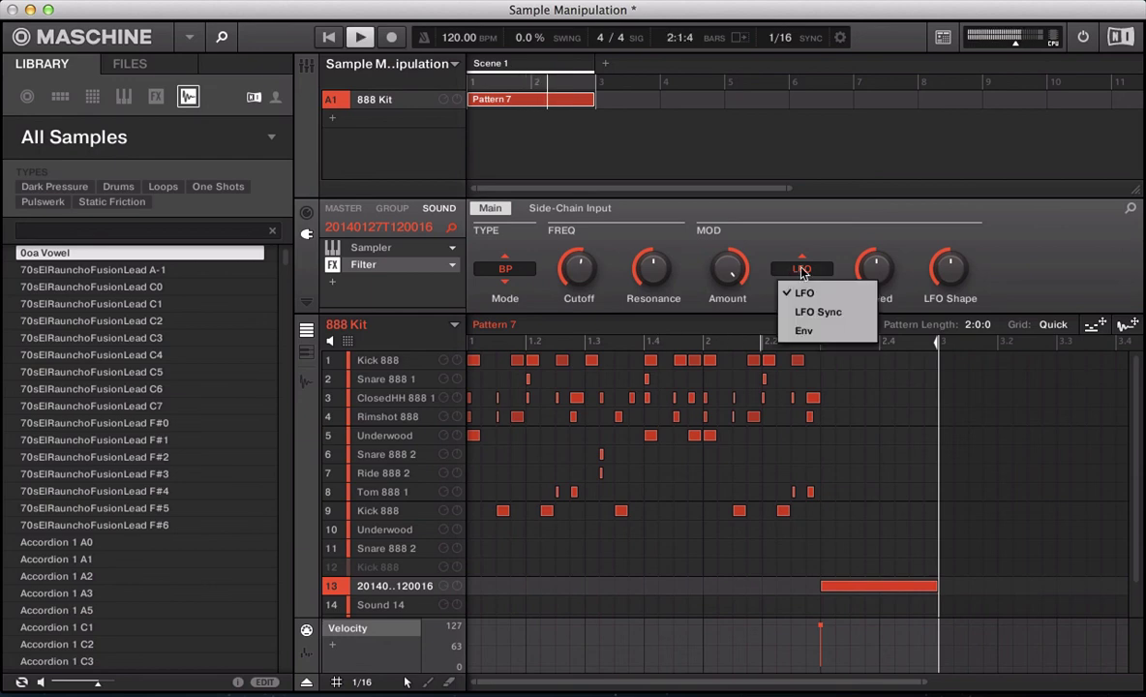
click(806, 311)
key(space)
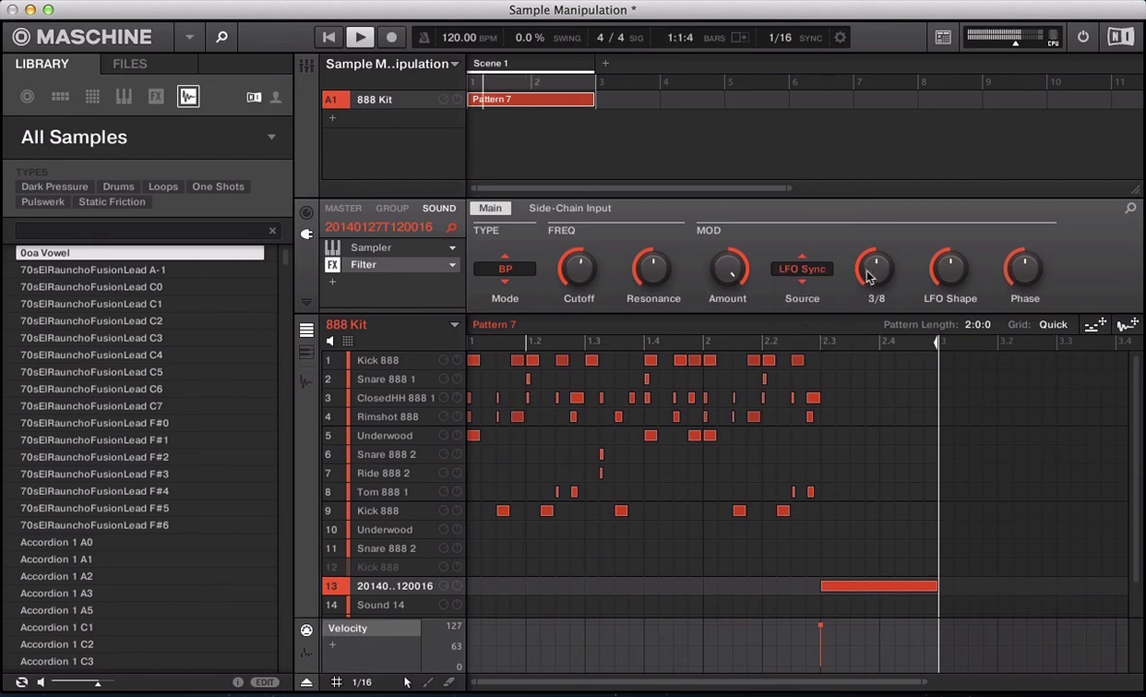
drag(578, 252, 578, 271)
drag(728, 269, 728, 282)
drag(653, 269, 654, 283)
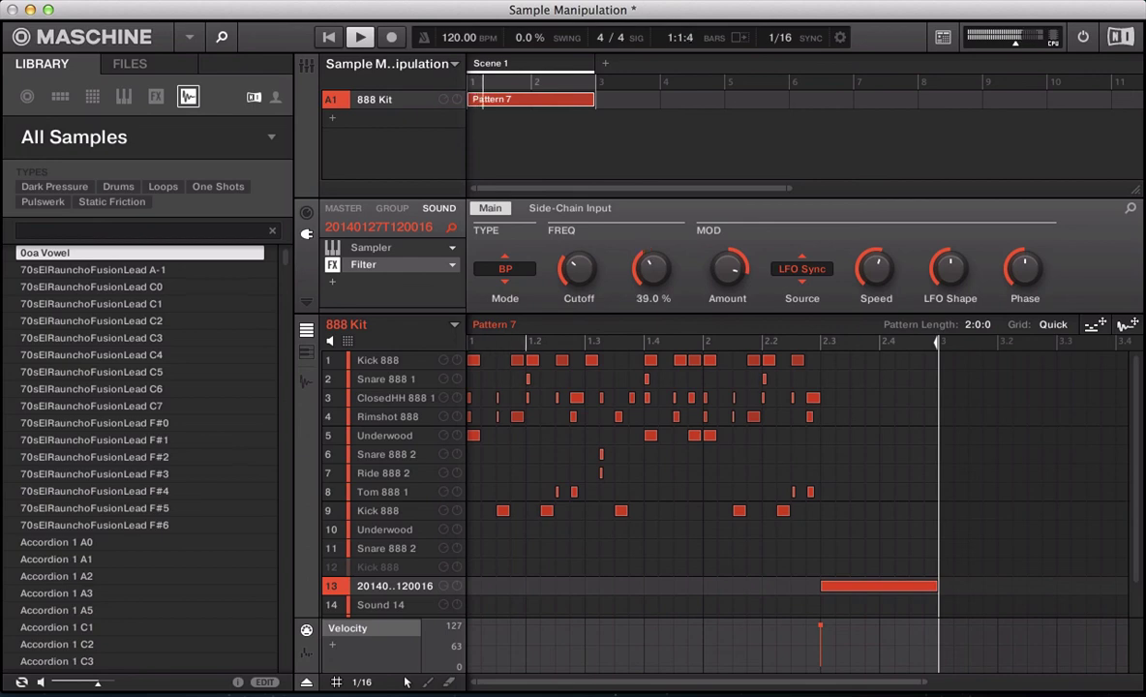
Try the filter in LP mode, and settle on HP with Speed 1/4, Cutoff about 106.1 Hz and Resonance 50 %
click(504, 269)
click(504, 294)
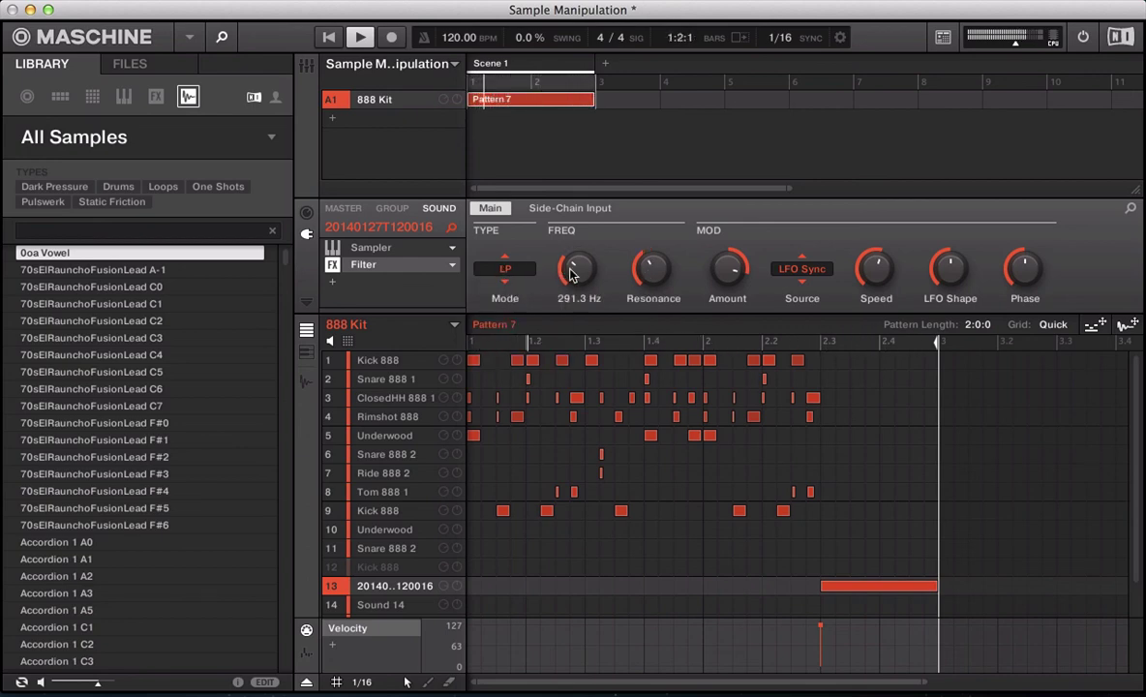
click(505, 271)
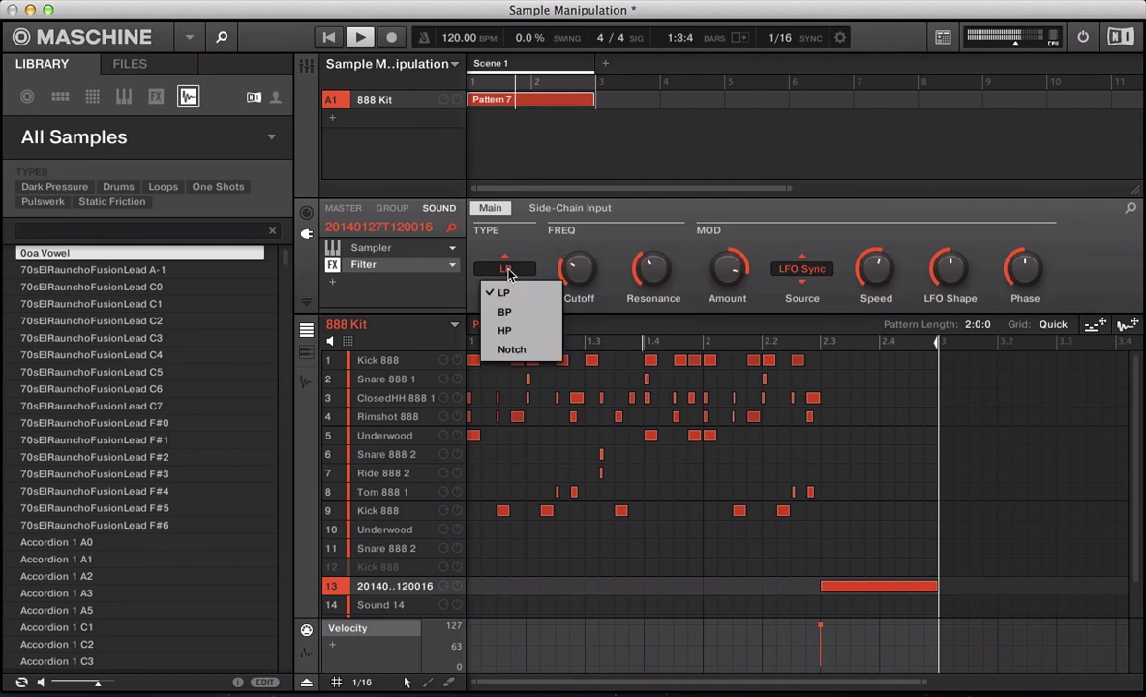
click(505, 330)
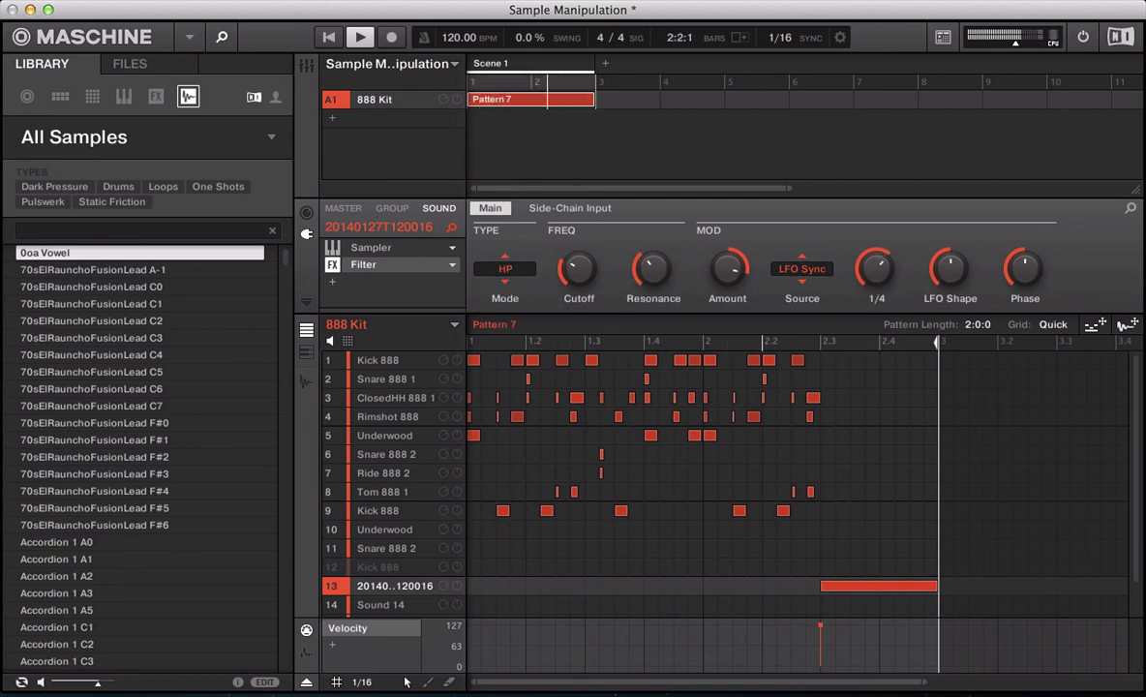
drag(876, 271, 870, 281)
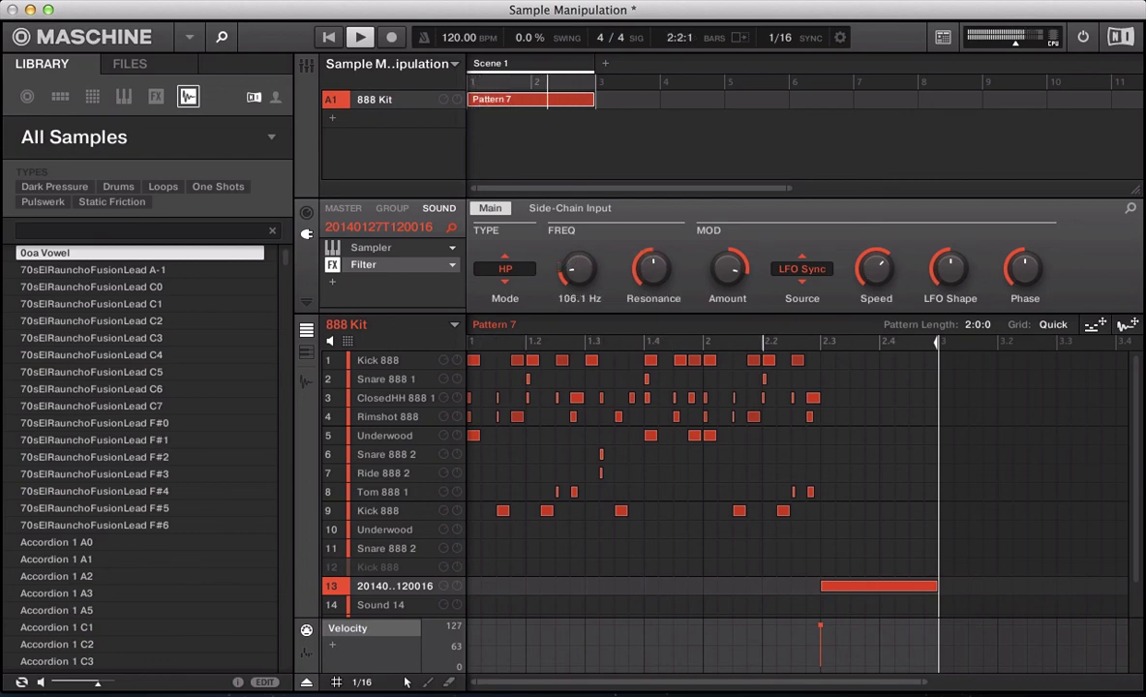
mouse_move(651, 269)
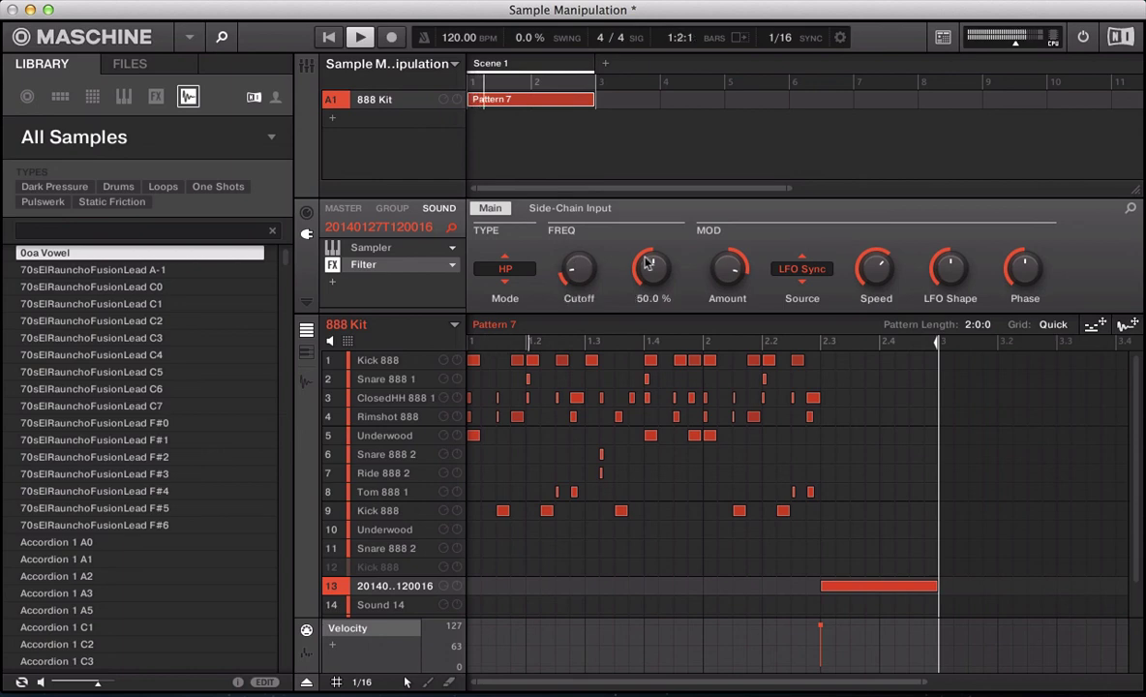